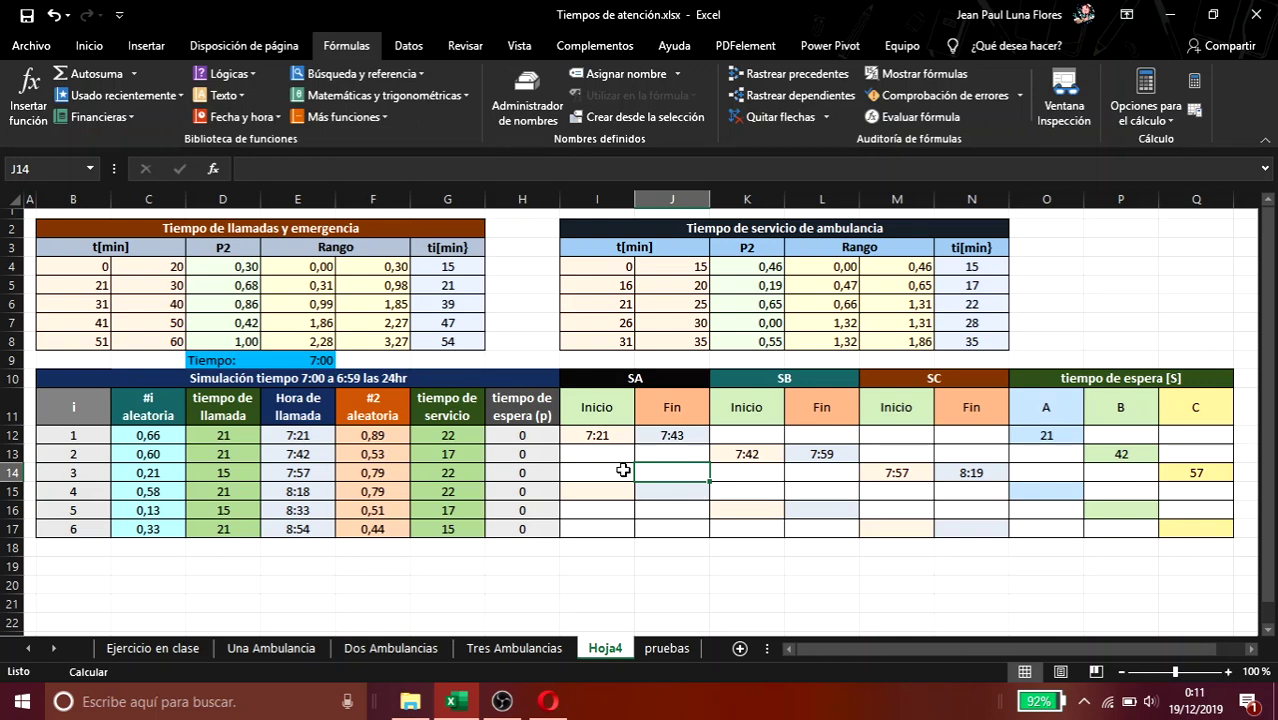
Step: Switch to the browser's SoundCloud page, start playing the track, and return to the Excel workbook
{"action": "left_click", "coordinate": [586, 471]}
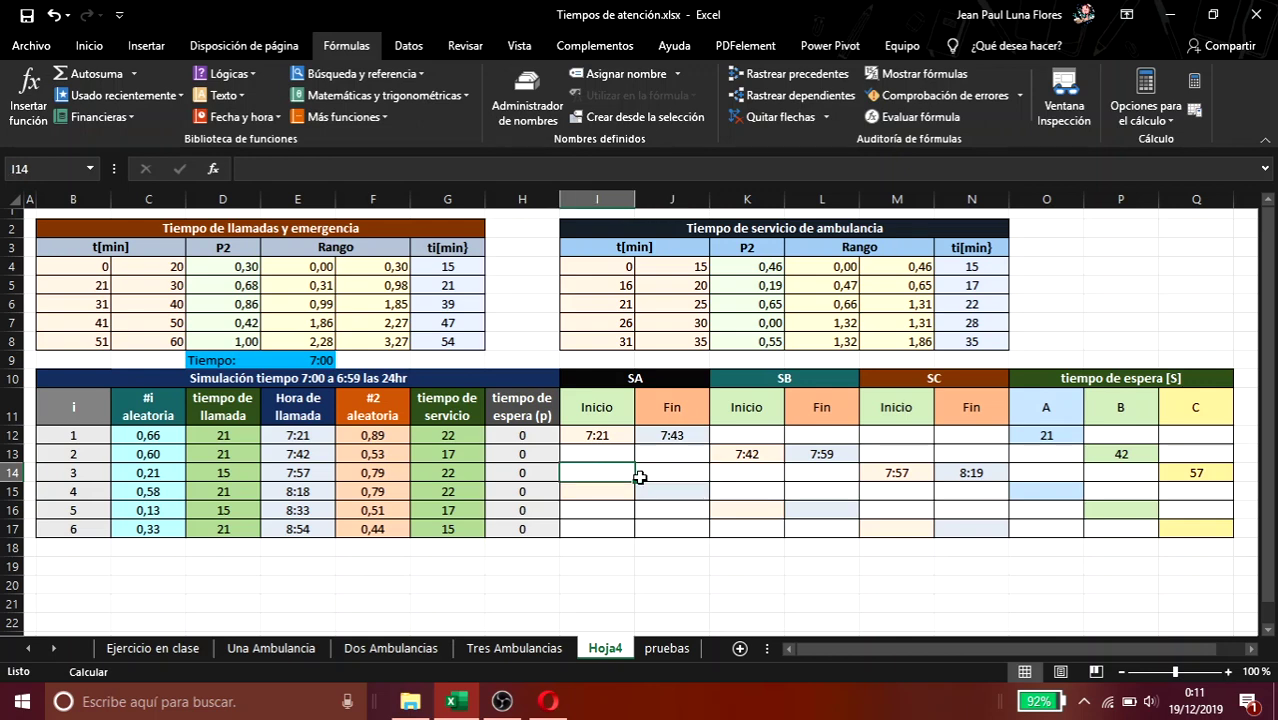
{"action": "key", "text": "alt+Tab"}
{"action": "key", "text": "alt+Tab"}
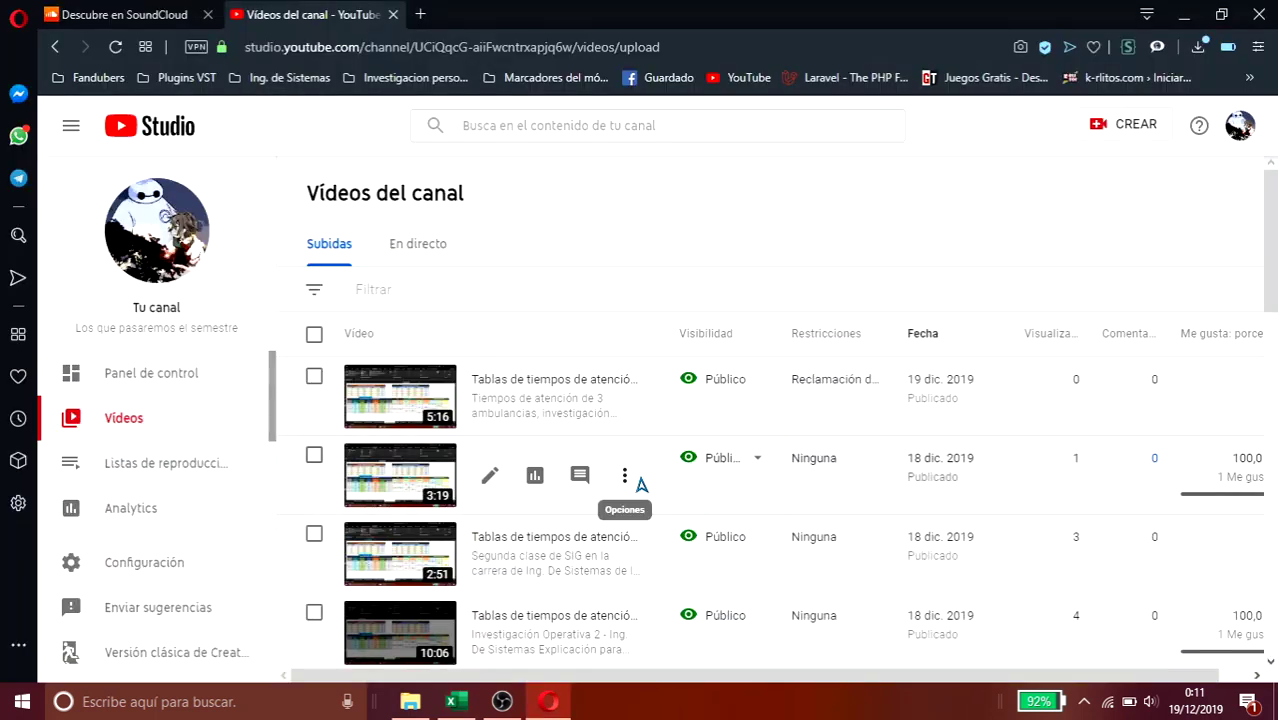
{"action": "key", "text": "ctrl+Tab"}
{"action": "key", "text": "space"}
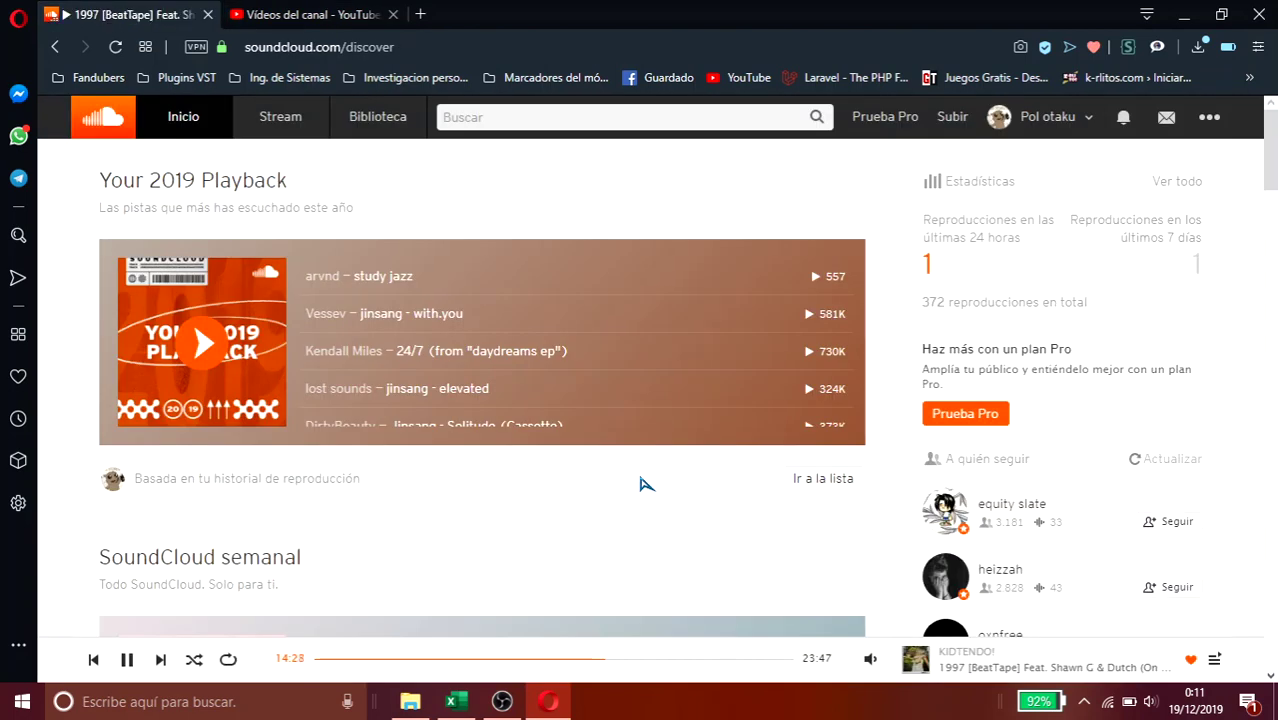
{"action": "key", "text": "alt+Tab"}
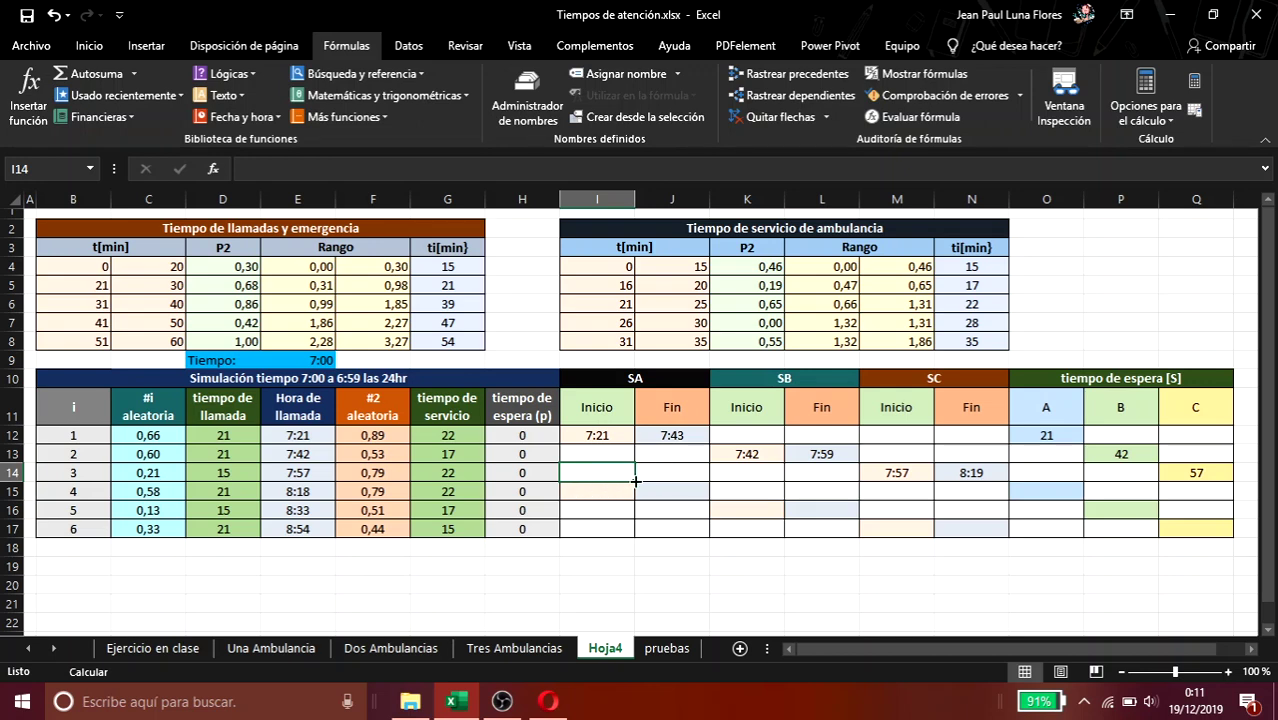
Step: Fill the SA Inicio cell I15 for call 4 with the formula =E15, referencing its call time
{"action": "left_click", "coordinate": [612, 491]}
{"action": "left_click", "coordinate": [295, 491]}
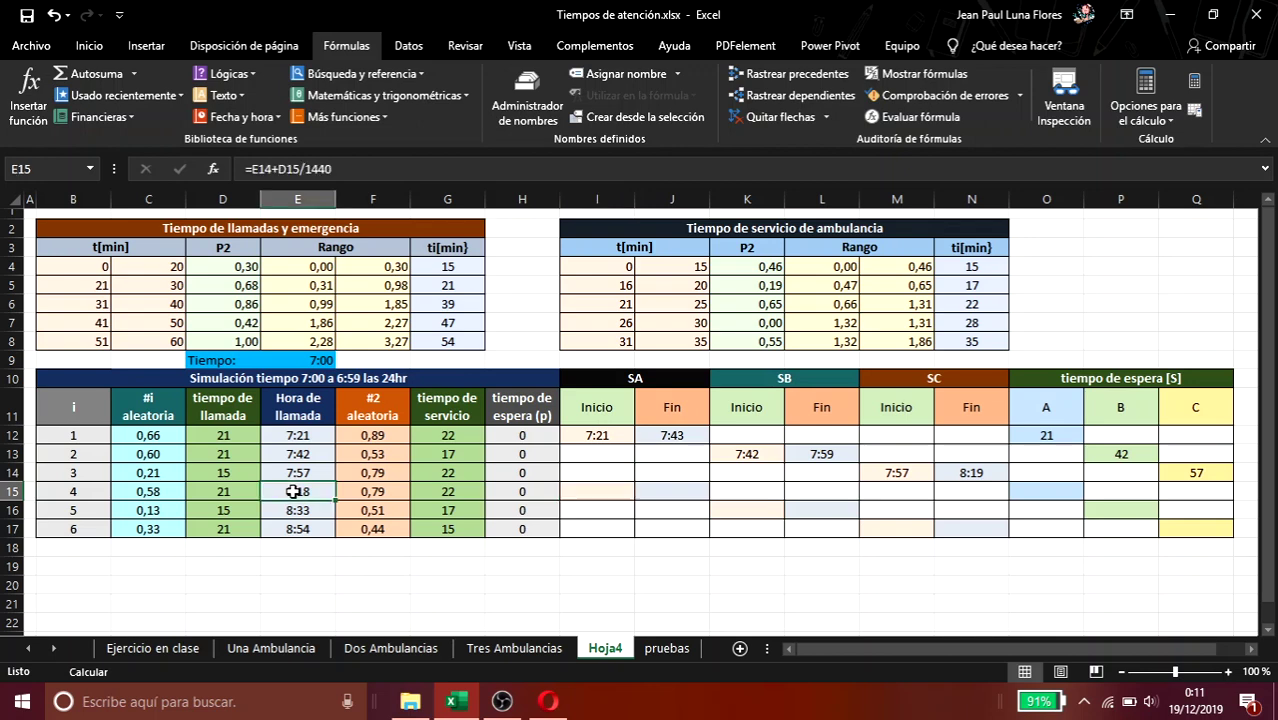
{"action": "left_click", "coordinate": [613, 491]}
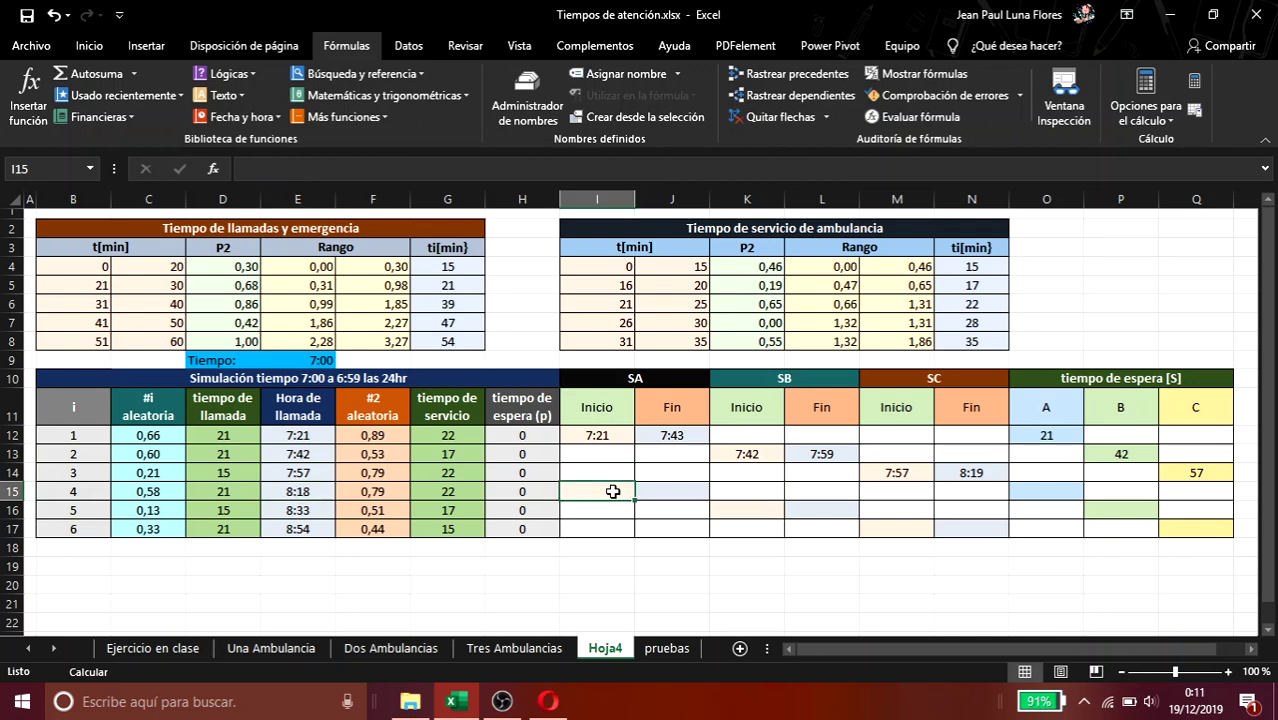
{"action": "type", "text": "="}
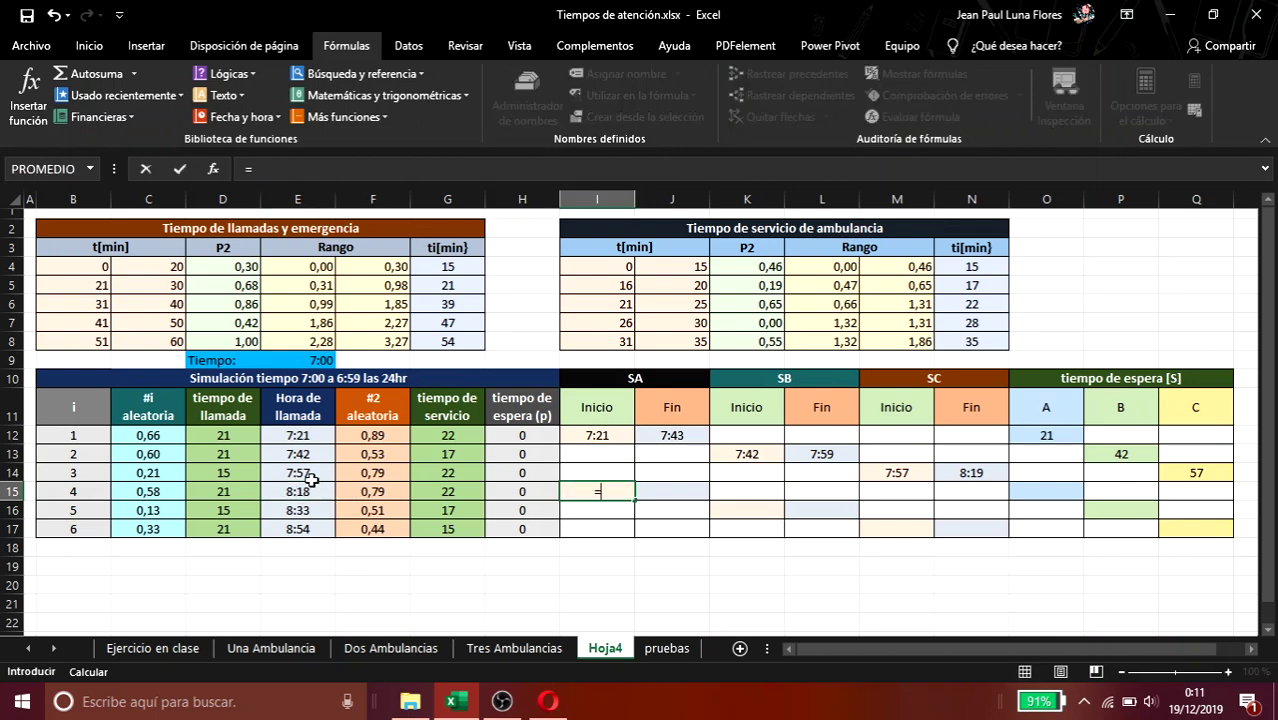
{"action": "left_click", "coordinate": [293, 491]}
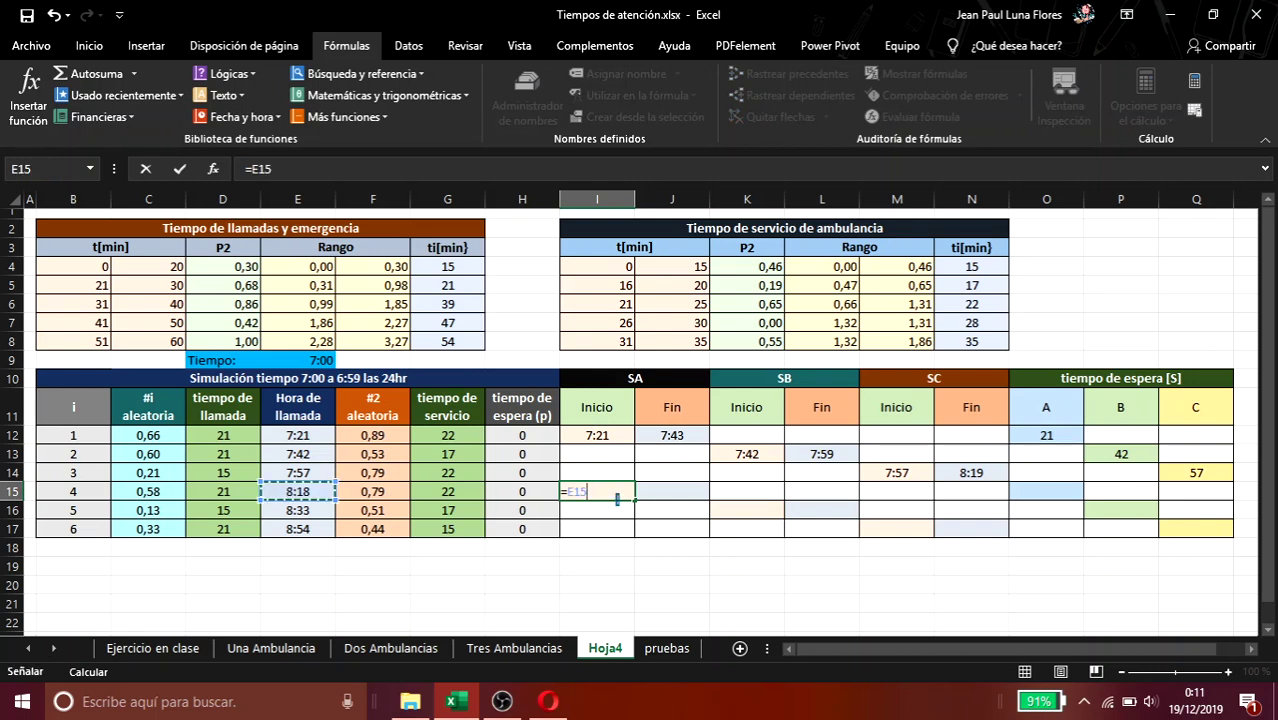
{"action": "key", "text": "Return"}
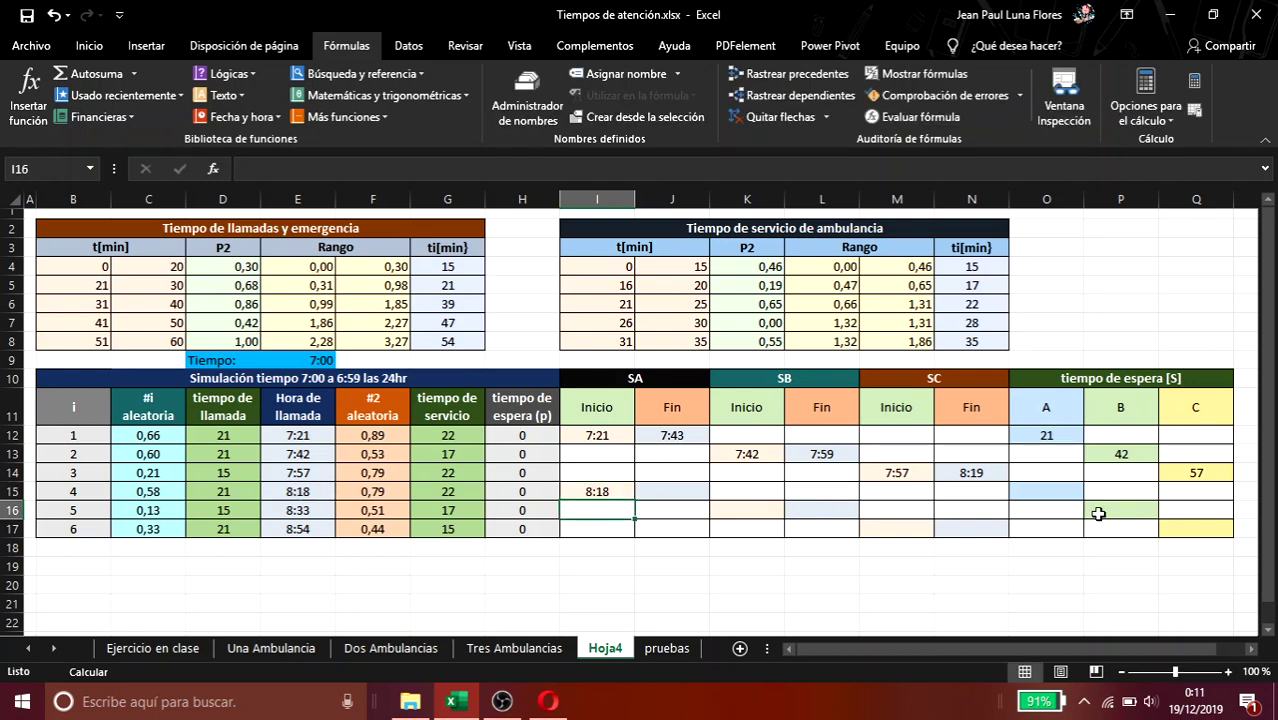
Step: Calculate the SA Fin time for call 4 in J15 with the formula =I15+G15/1440
{"action": "left_click", "coordinate": [614, 492]}
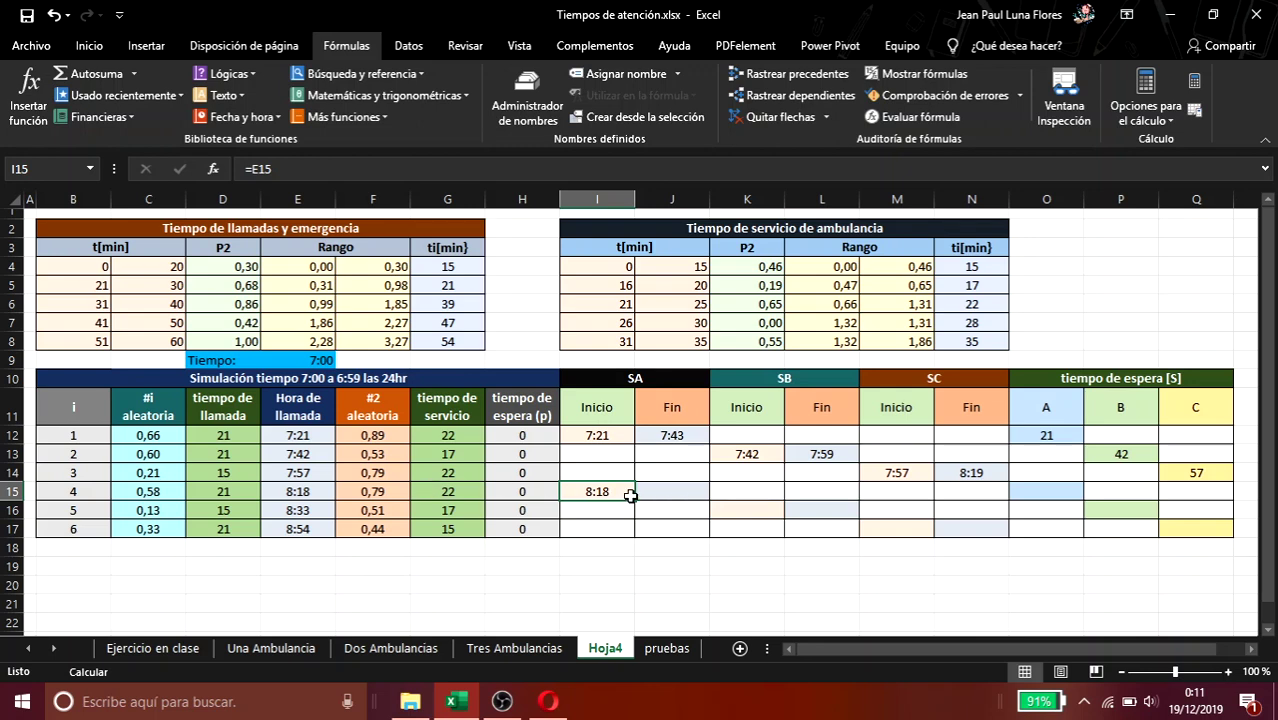
{"action": "left_click", "coordinate": [660, 492]}
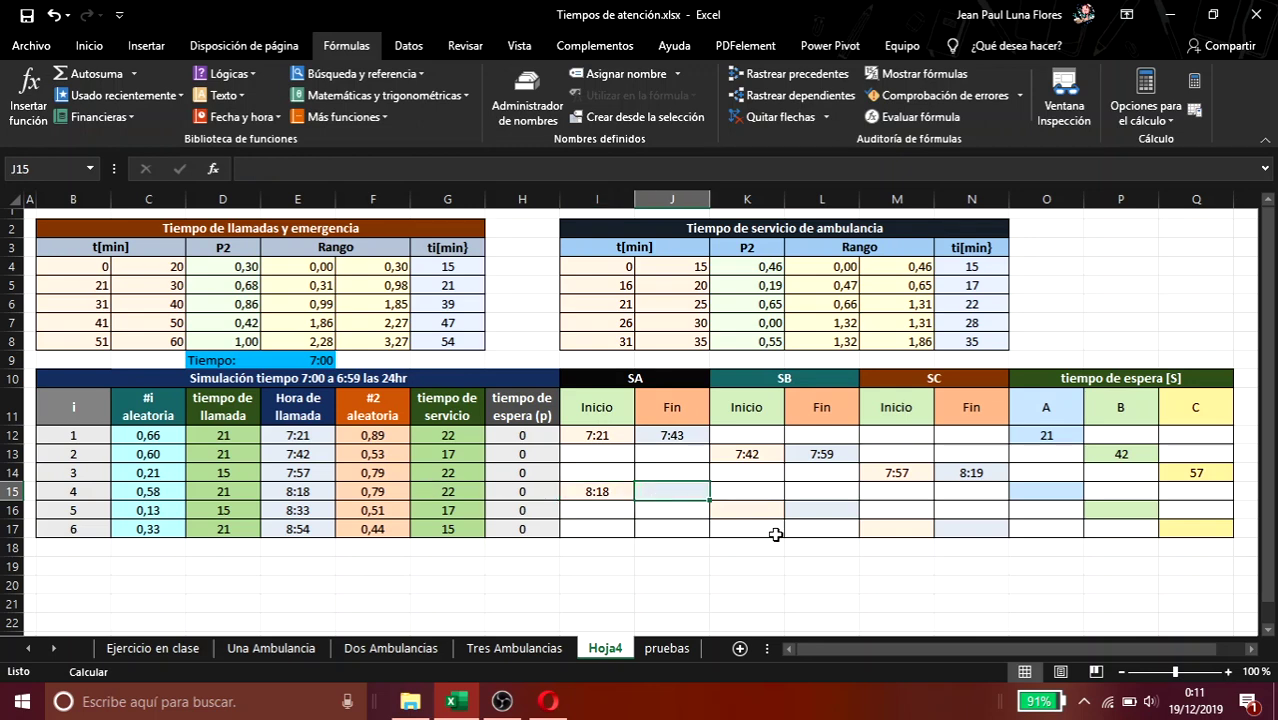
{"action": "type", "text": "="}
{"action": "left_click", "coordinate": [597, 492]}
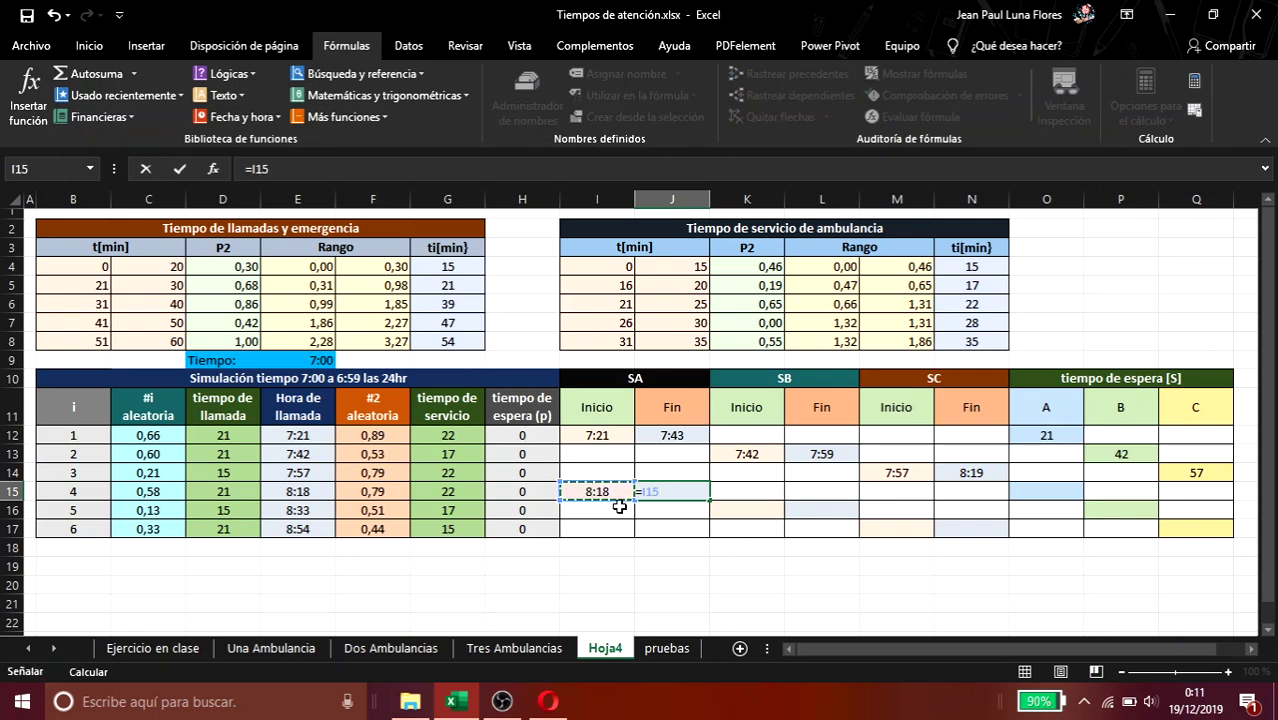
{"action": "type", "text": "+"}
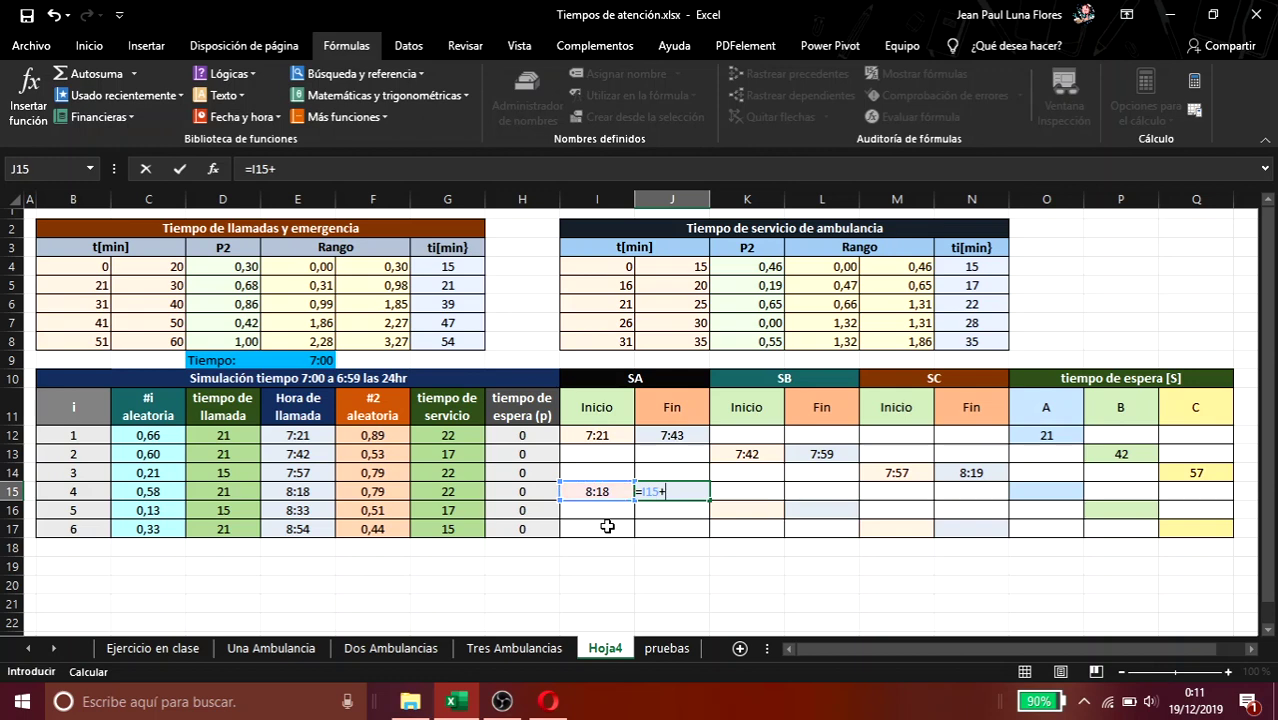
{"action": "left_click", "coordinate": [453, 492]}
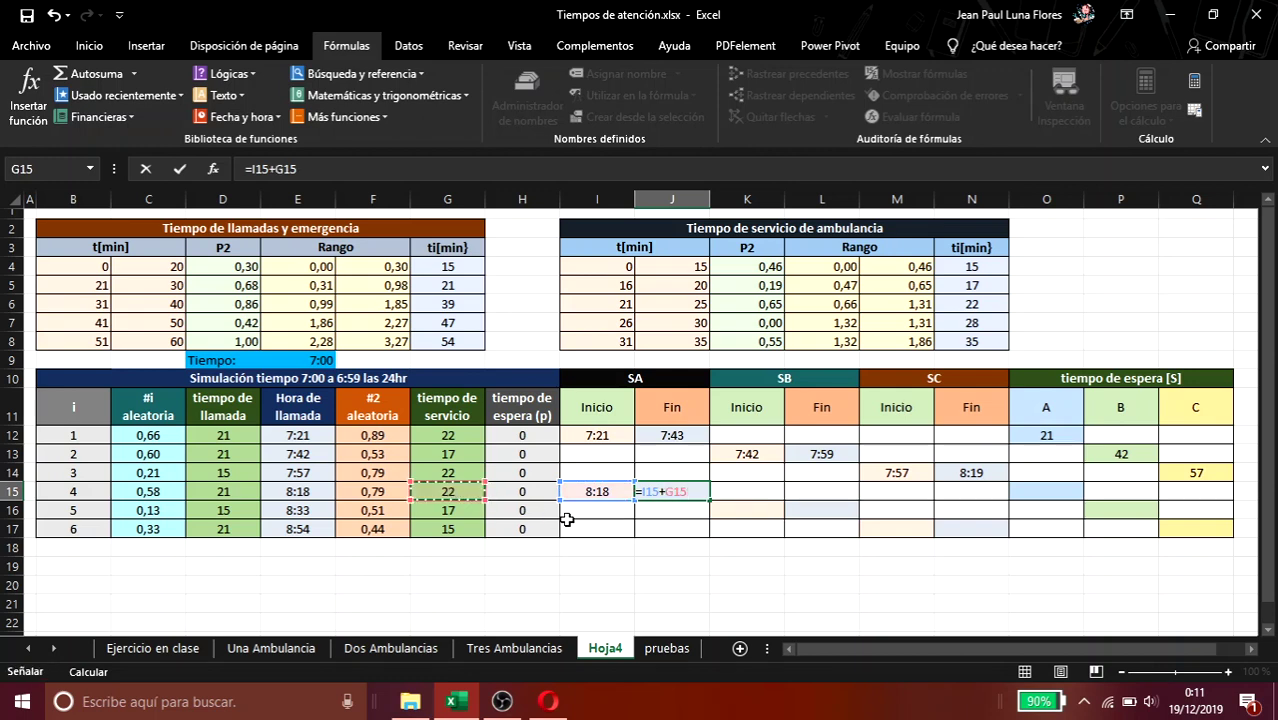
{"action": "type", "text": "/"}
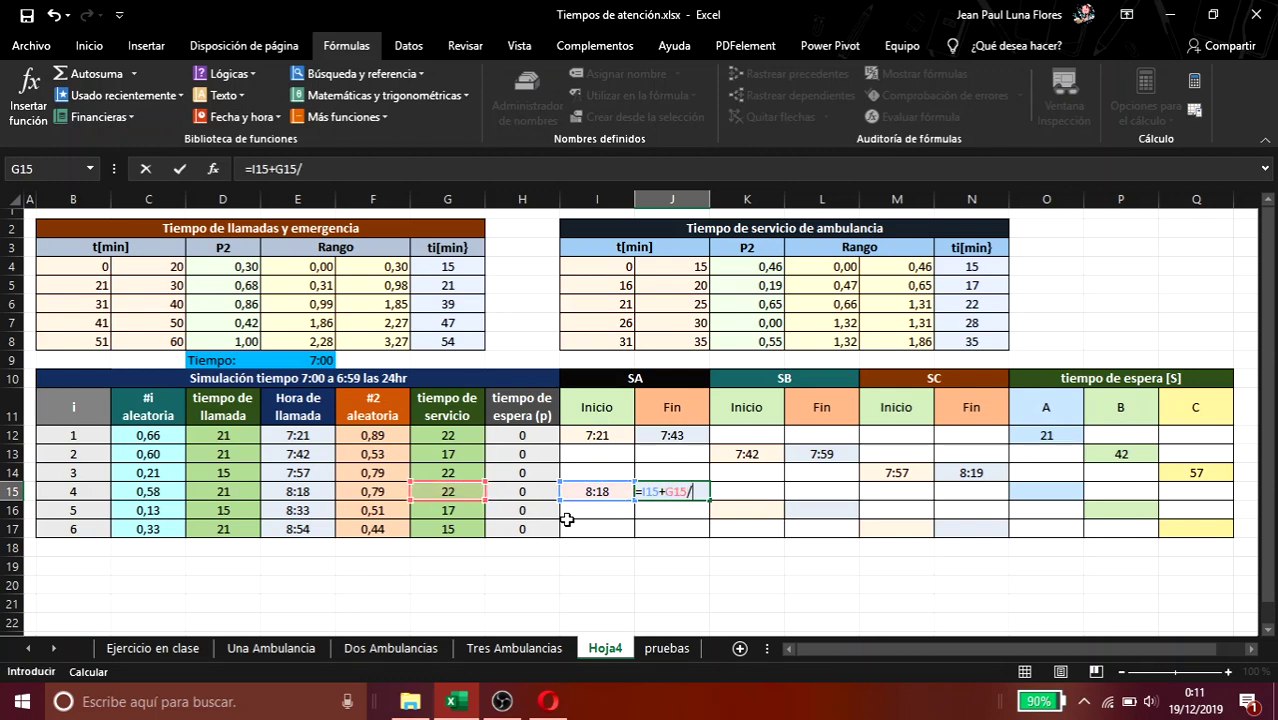
{"action": "type", "text": "1440"}
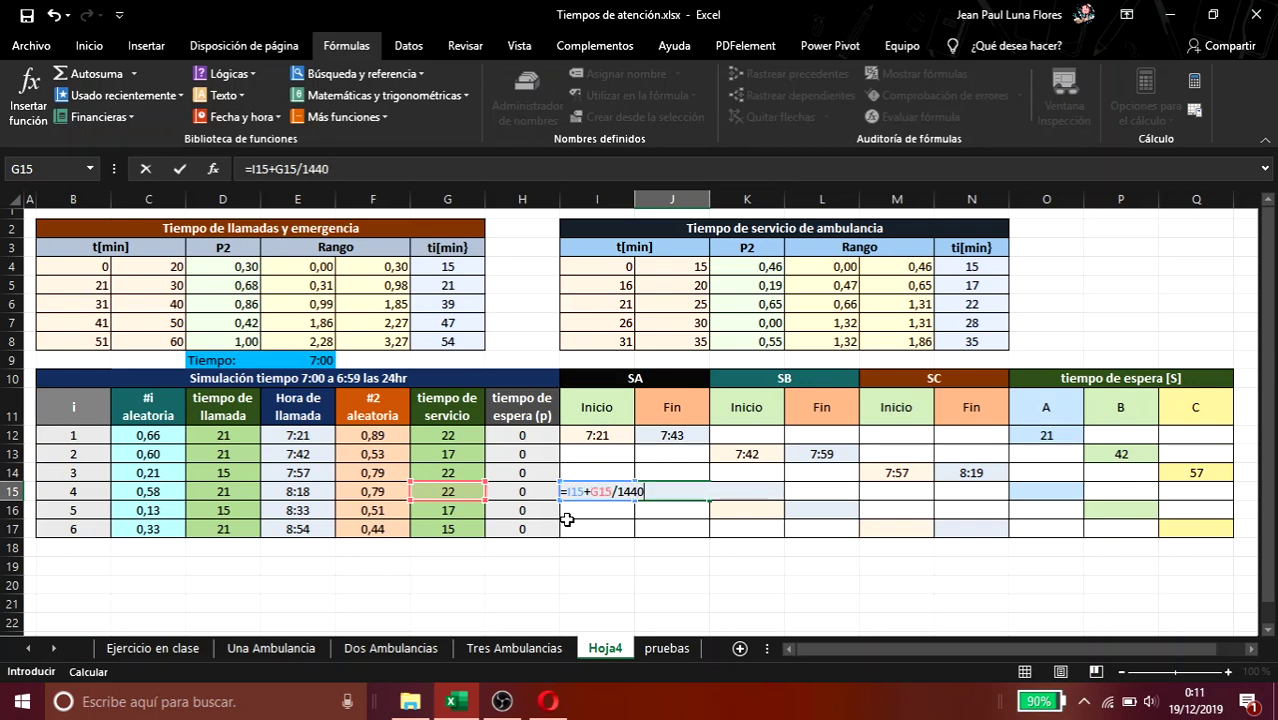
{"action": "key", "text": "Return"}
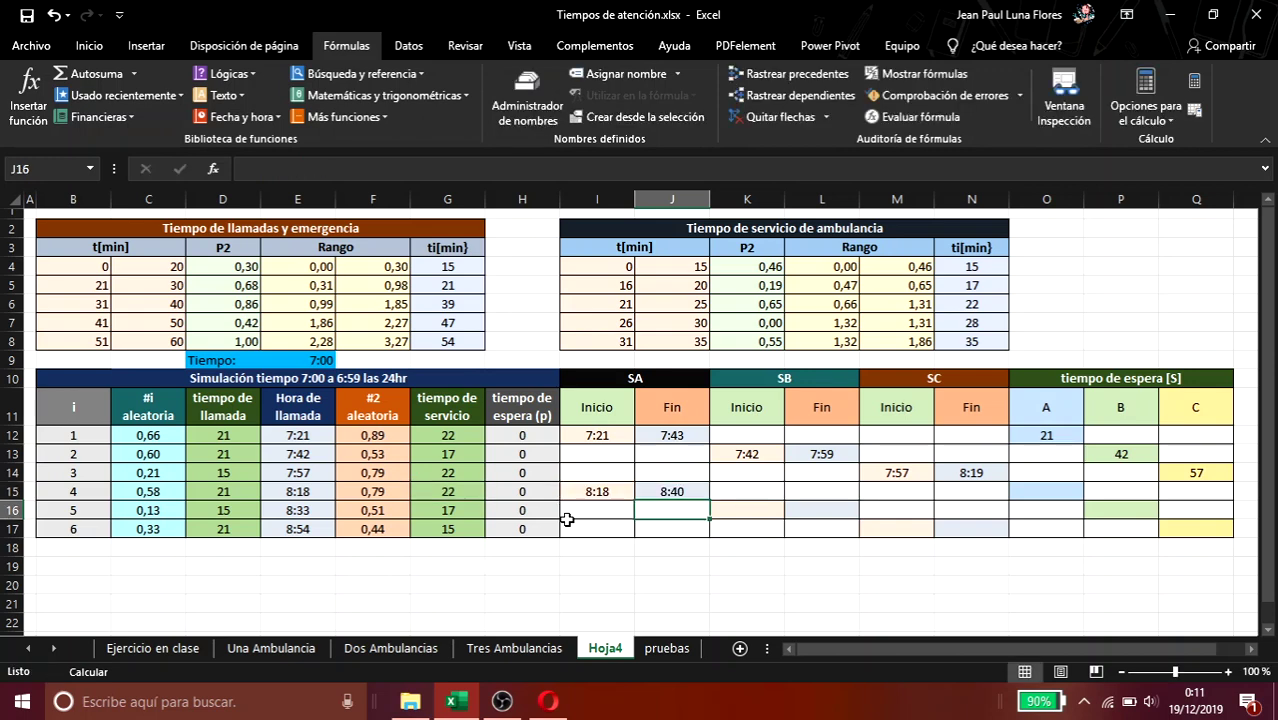
{"action": "left_click", "coordinate": [648, 494]}
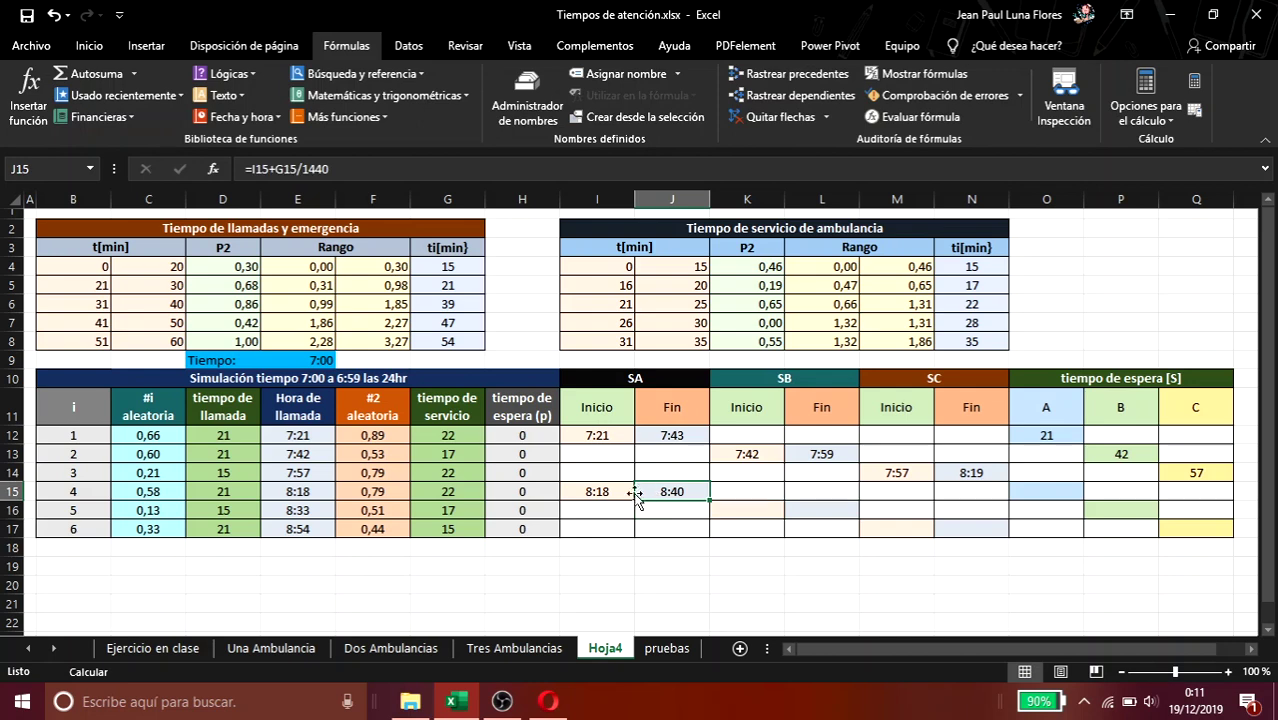
{"action": "left_click", "coordinate": [618, 492]}
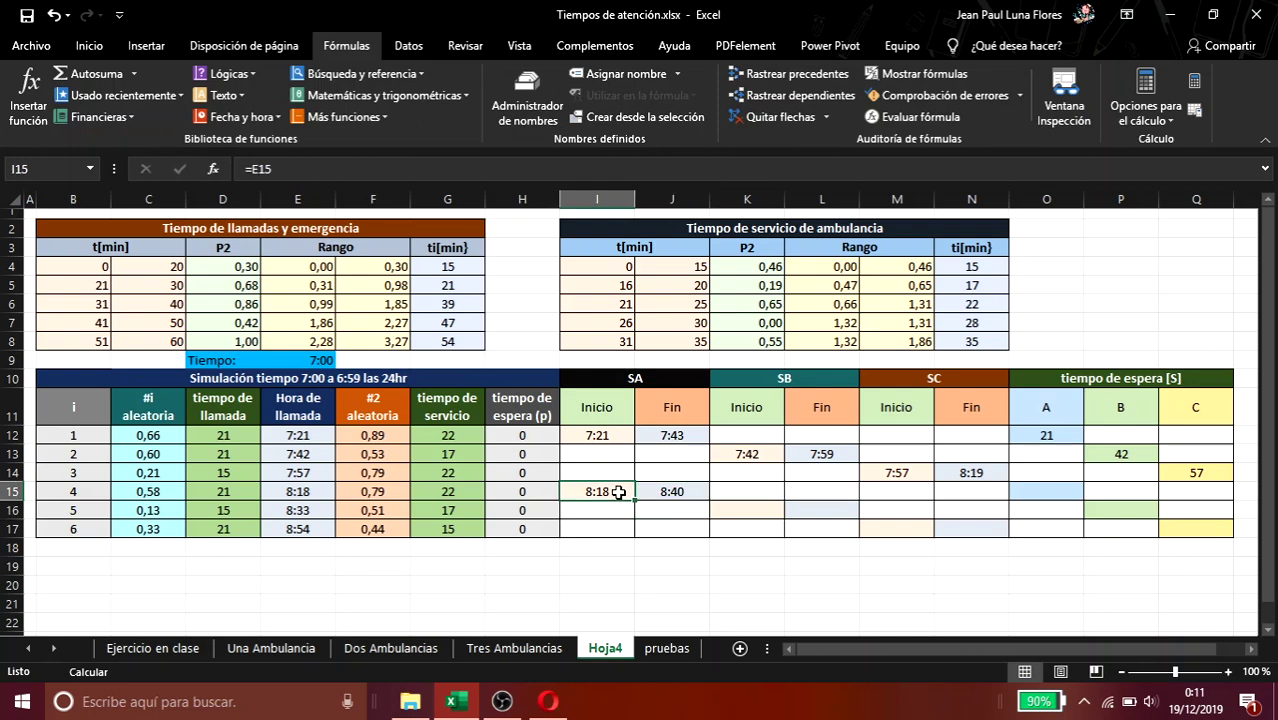
Step: Fill the SB Inicio cell K16 for call 5 with the formula =E16
{"action": "left_click", "coordinate": [742, 514]}
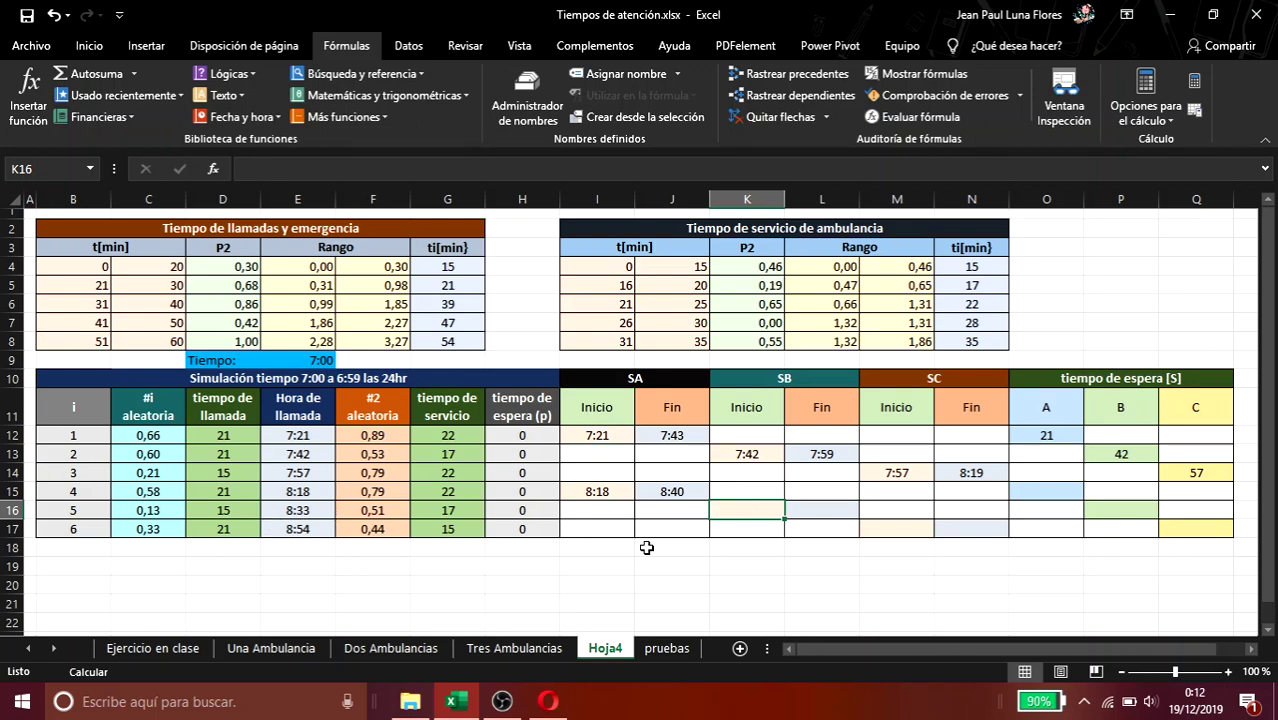
{"action": "type", "text": "="}
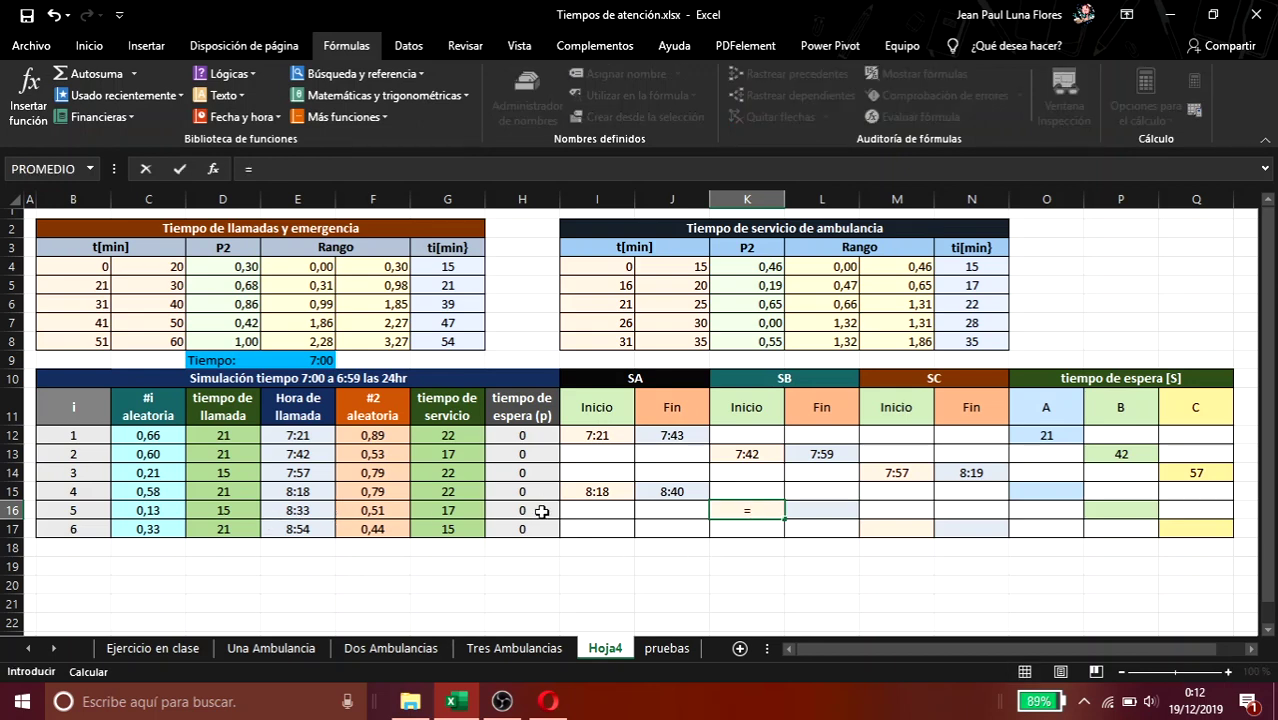
{"action": "left_click", "coordinate": [296, 511]}
{"action": "key", "text": "Return"}
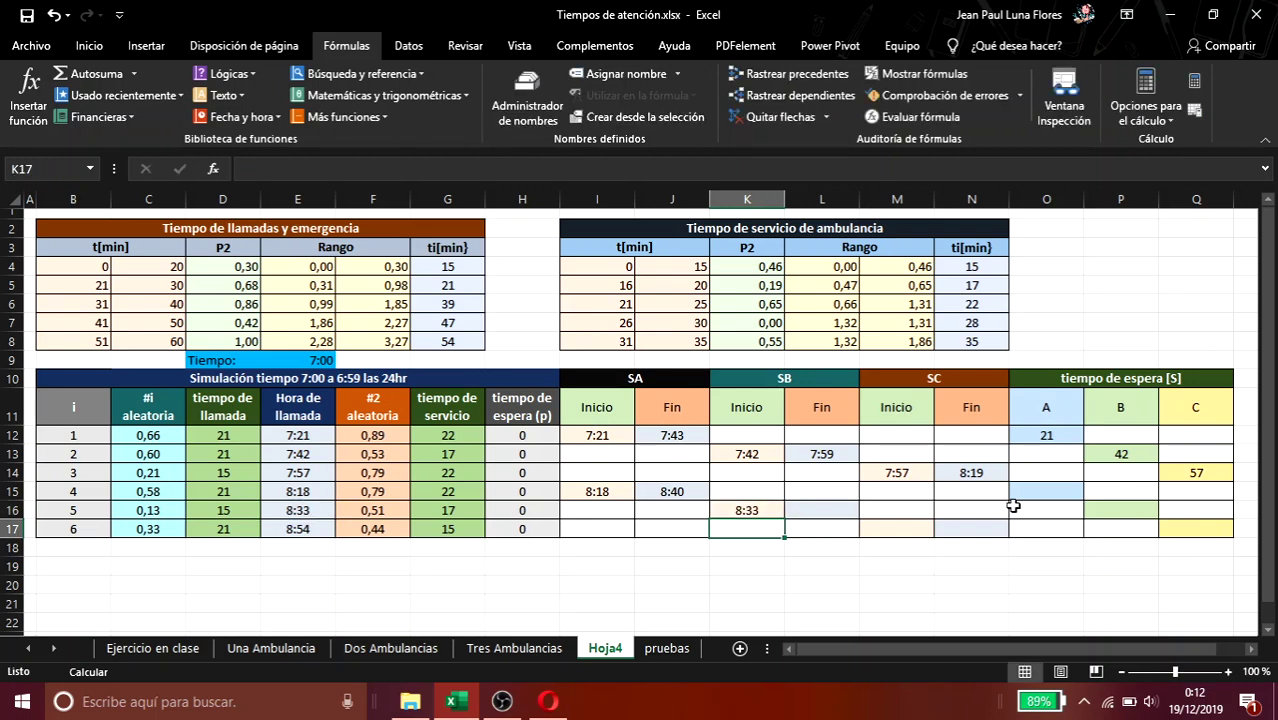
Step: Fill the SC Inicio cell M17 for call 6 with the formula =E17
{"action": "left_click", "coordinate": [903, 530]}
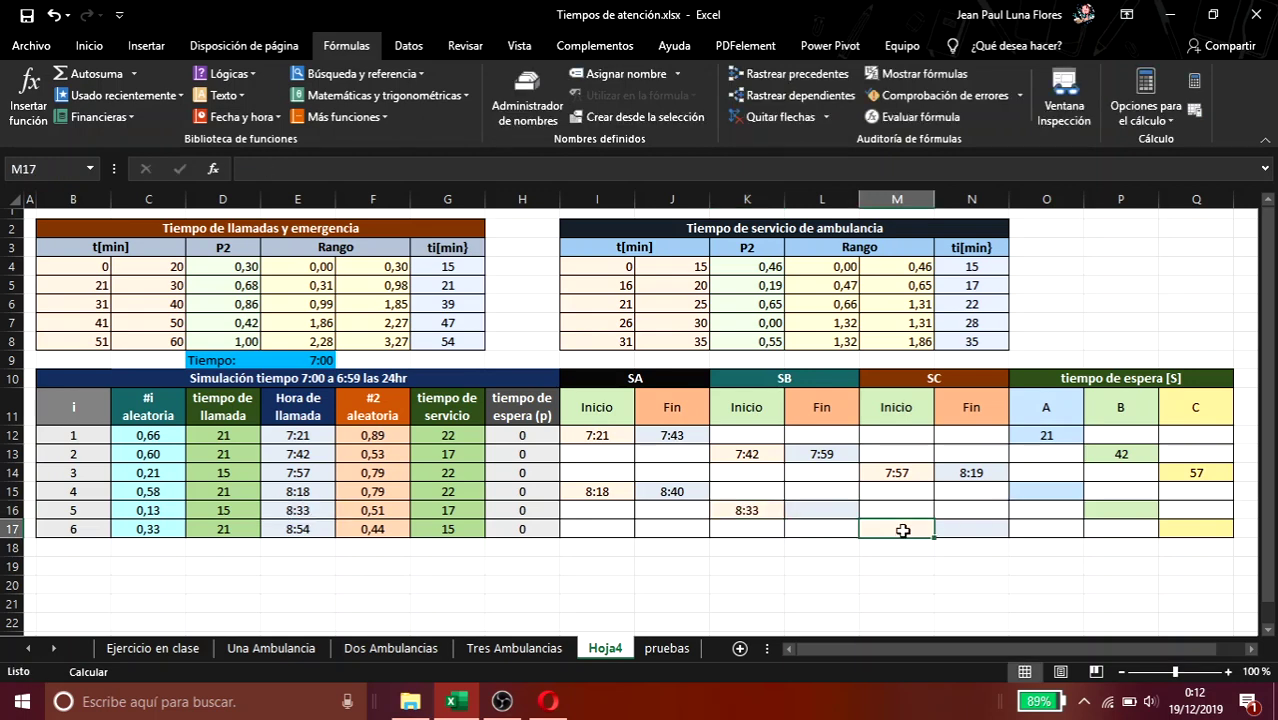
{"action": "type", "text": "="}
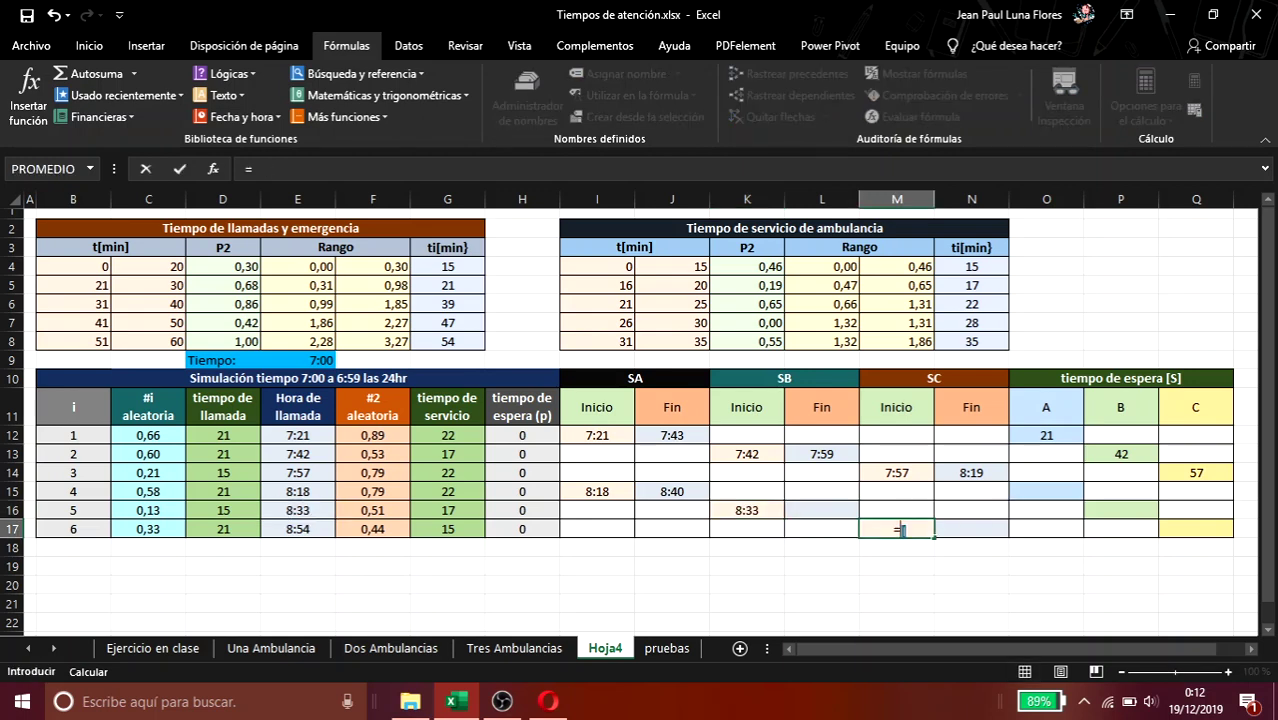
{"action": "left_click", "coordinate": [298, 530]}
{"action": "key", "text": "Return"}
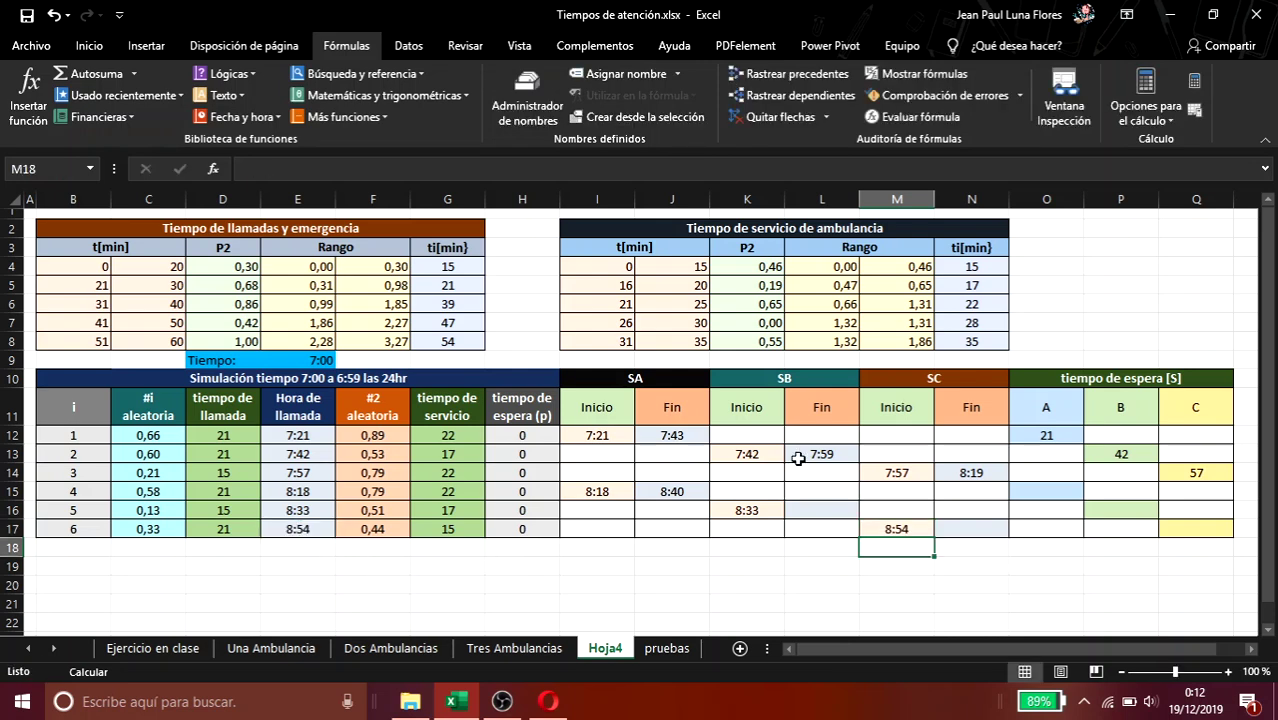
Step: Calculate the SB Fin time for call 5 in L16 with the formula =K16+G16/1440
{"action": "left_click", "coordinate": [756, 504]}
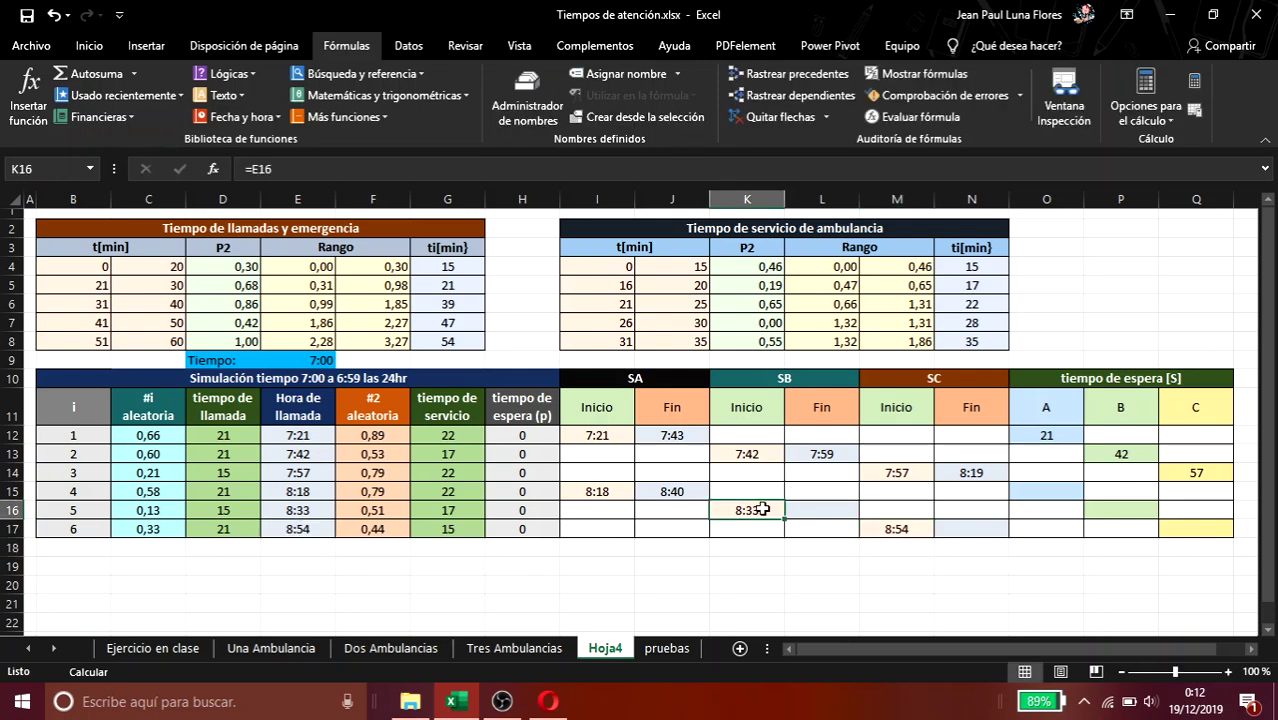
{"action": "left_click", "coordinate": [817, 510]}
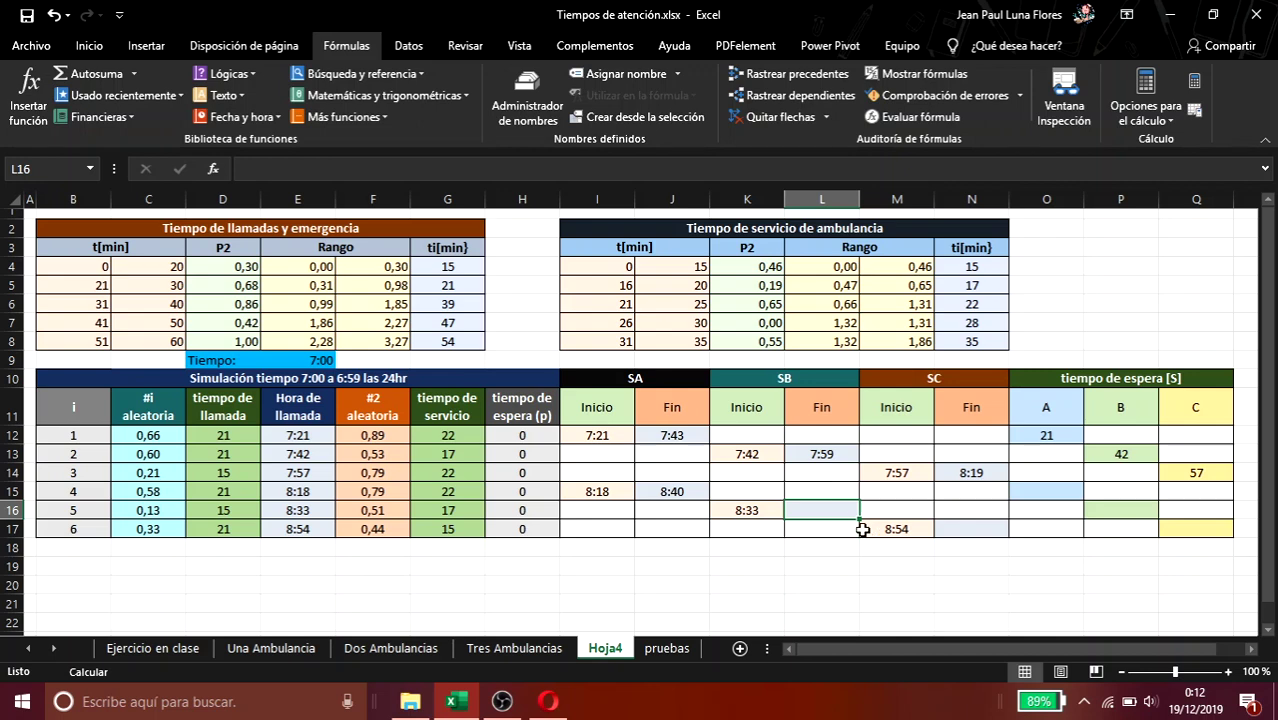
{"action": "type", "text": "="}
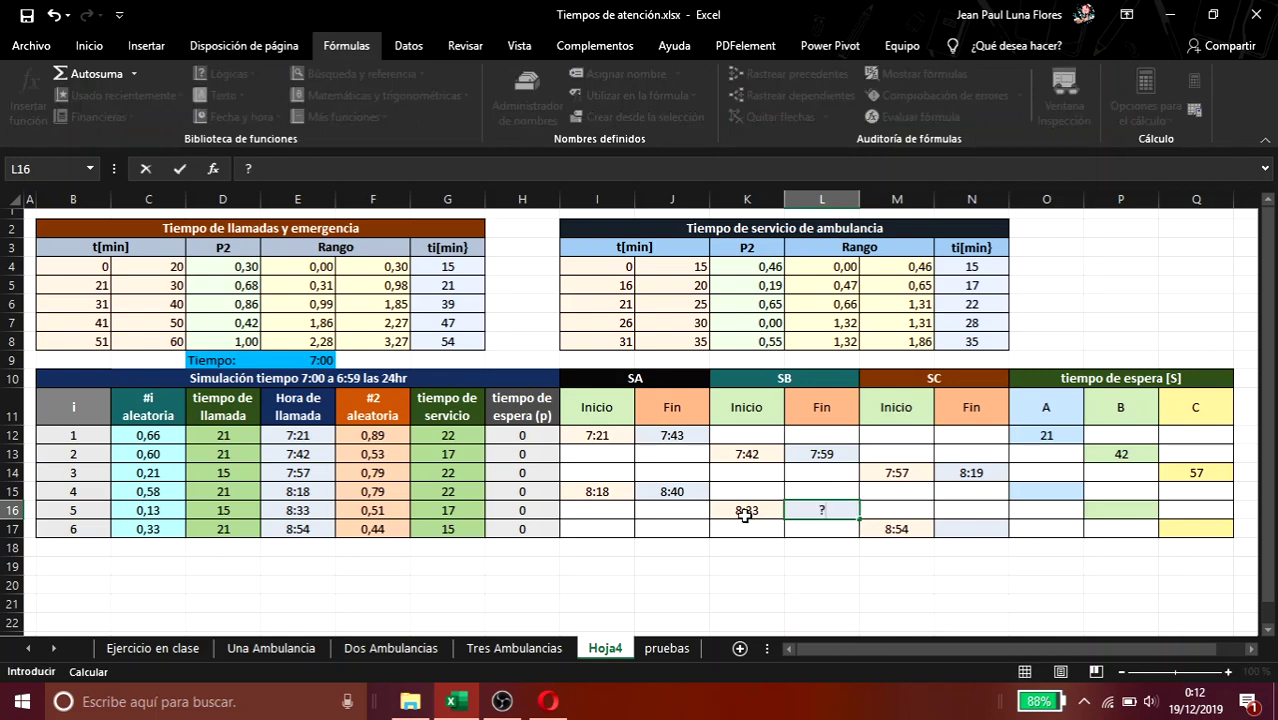
{"action": "type", "text": "="}
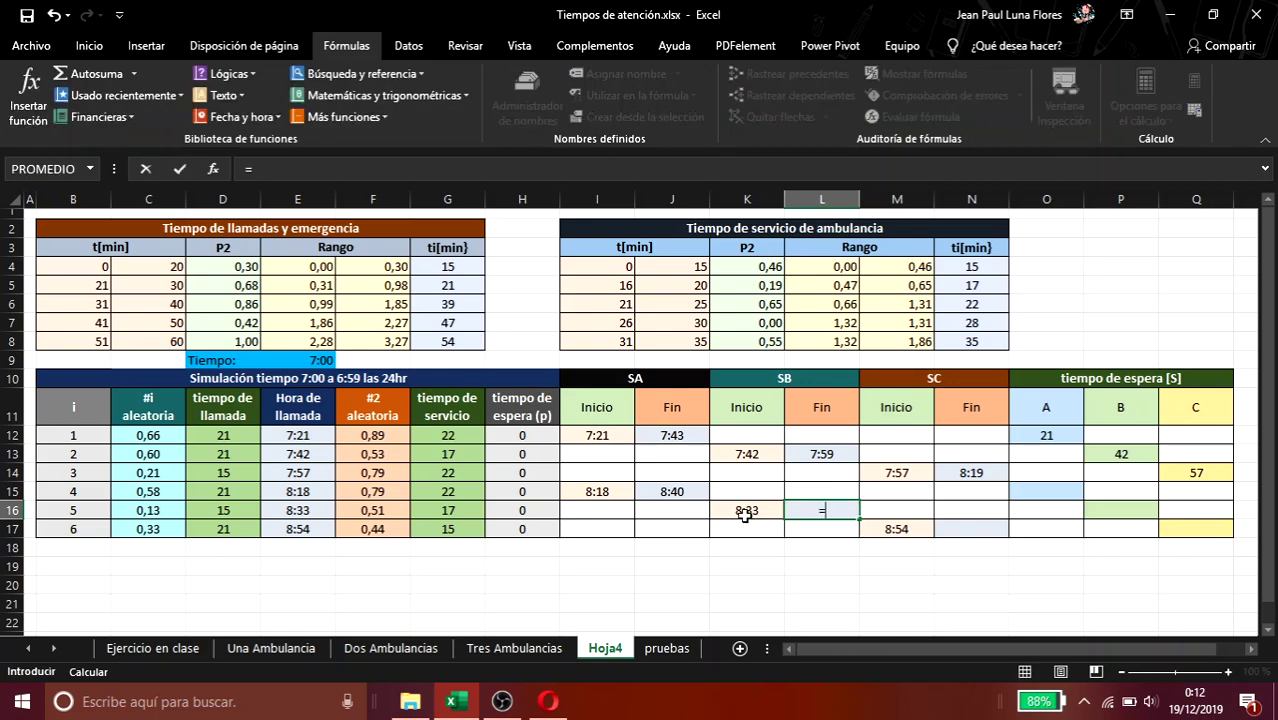
{"action": "left_click", "coordinate": [736, 509]}
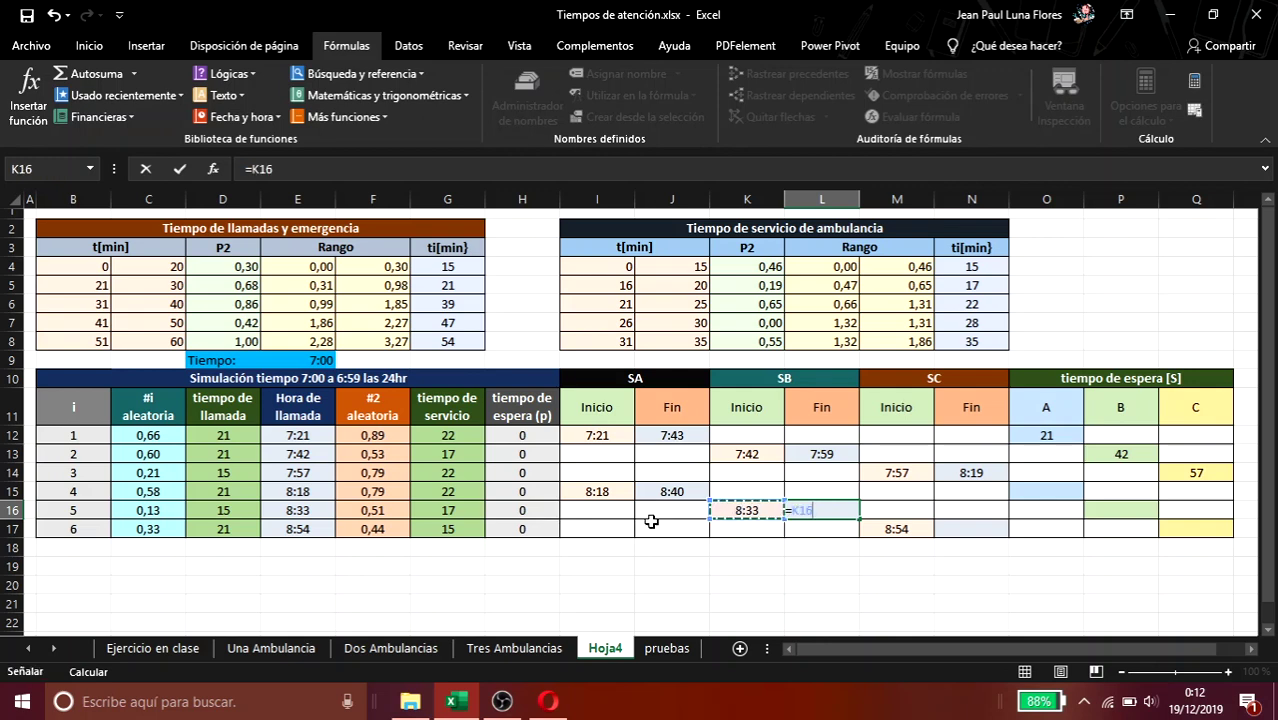
{"action": "type", "text": "+"}
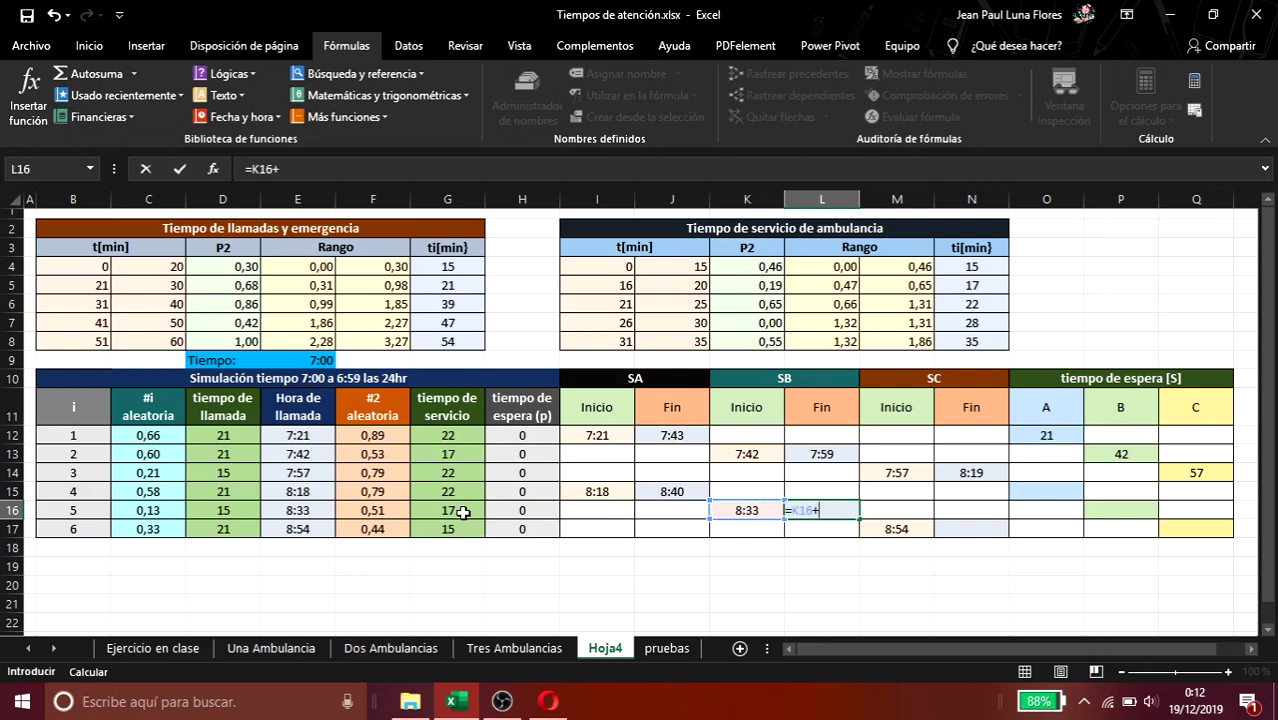
{"action": "left_click", "coordinate": [458, 511]}
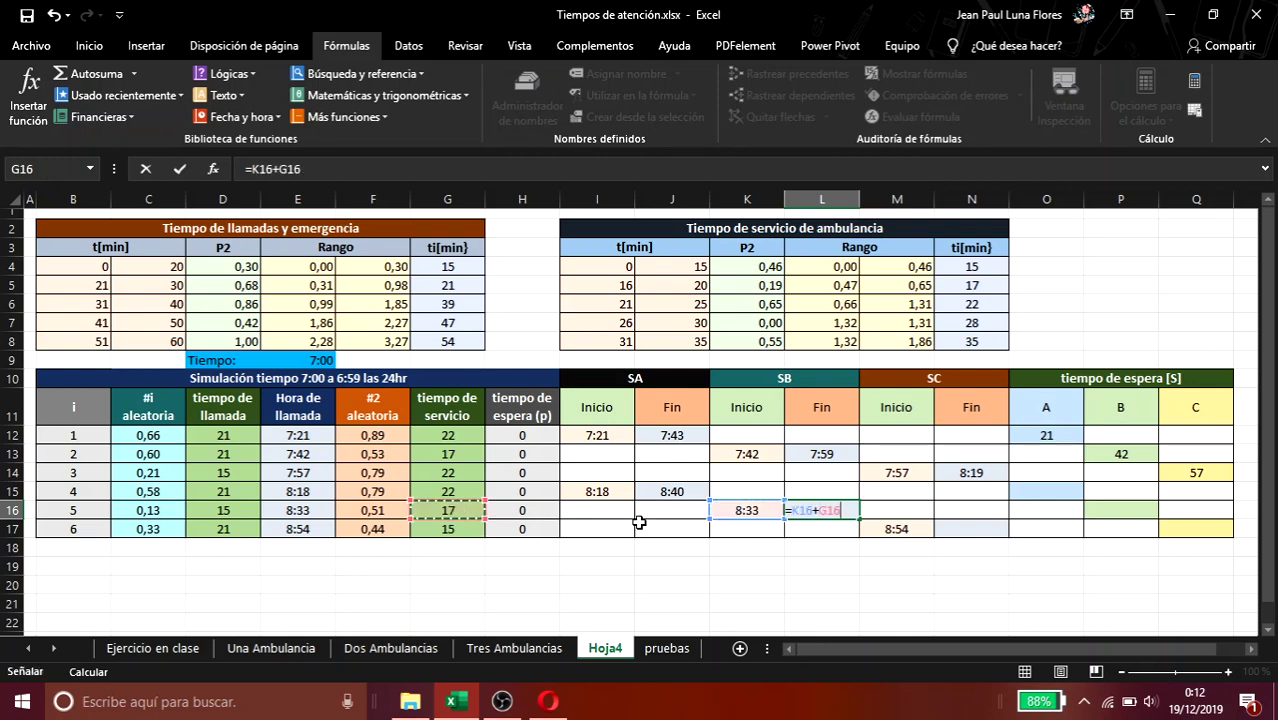
{"action": "type", "text": "/"}
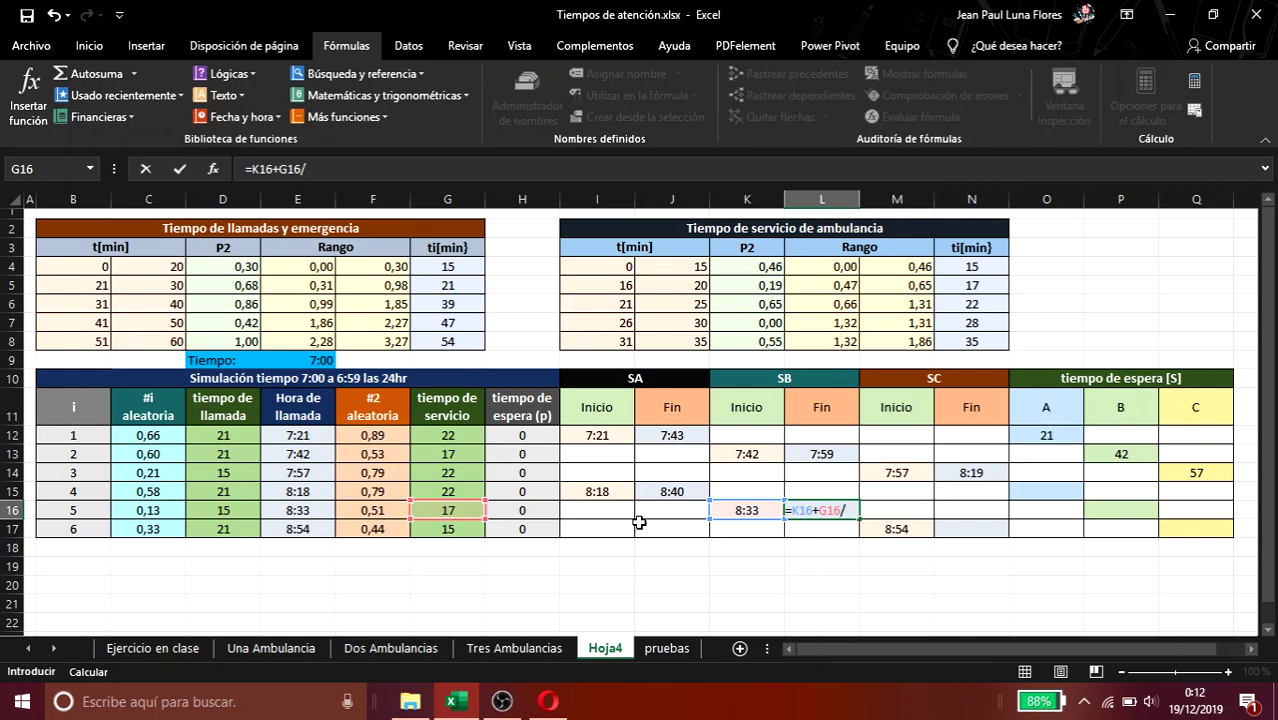
{"action": "type", "text": "1440"}
{"action": "key", "text": "ctrl+Return"}
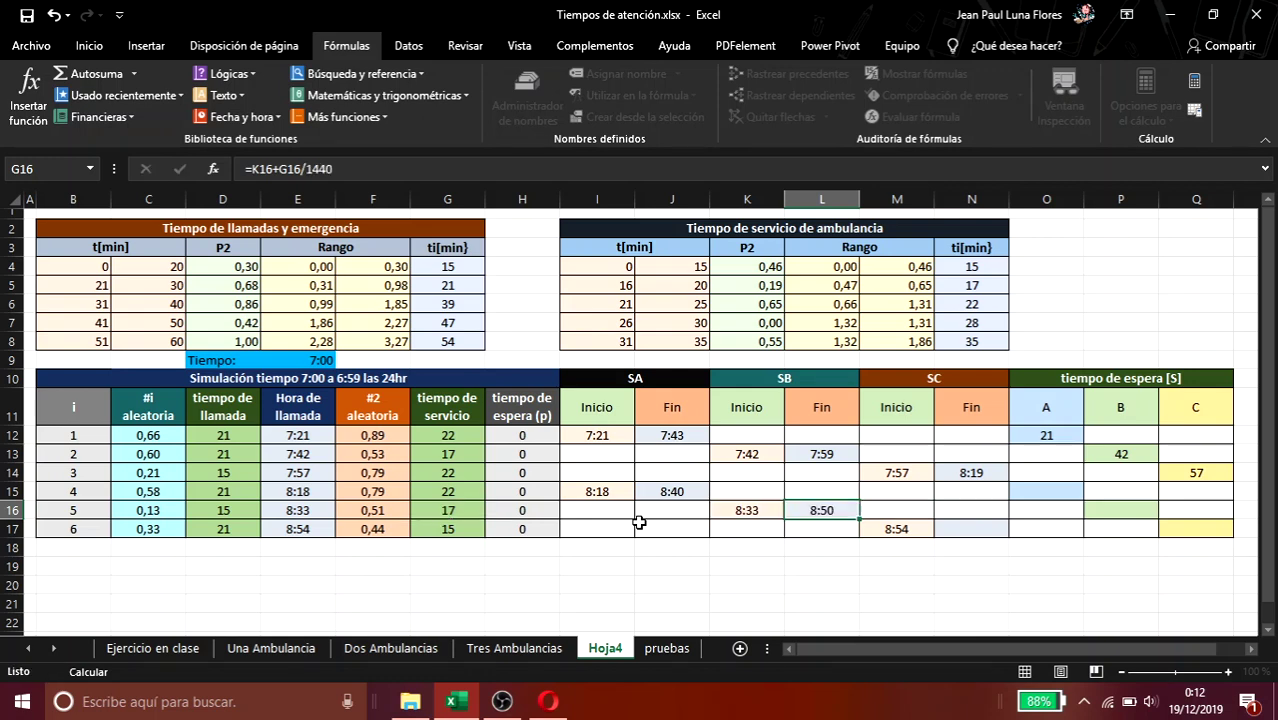
Step: Enter the formula =M17+G1/1440 in N17 for the SC Fin time of call 6
{"action": "left_click", "coordinate": [951, 533]}
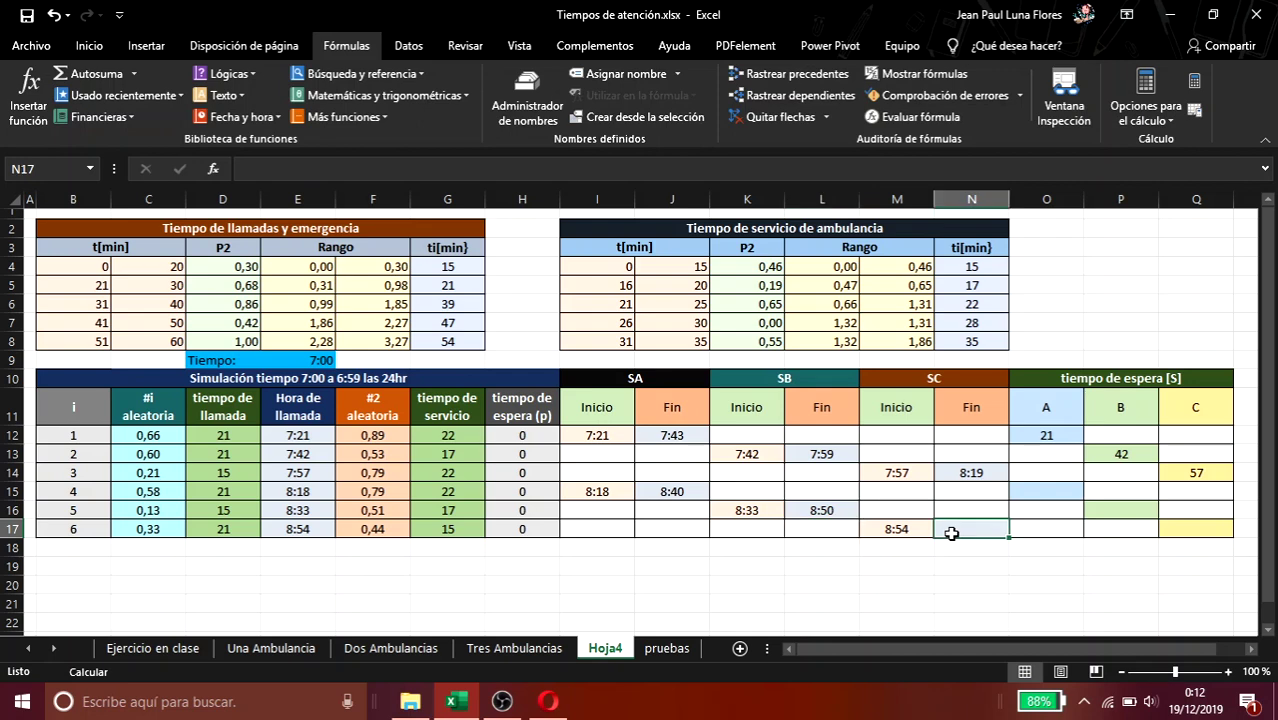
{"action": "type", "text": "="}
{"action": "left_click", "coordinate": [918, 525]}
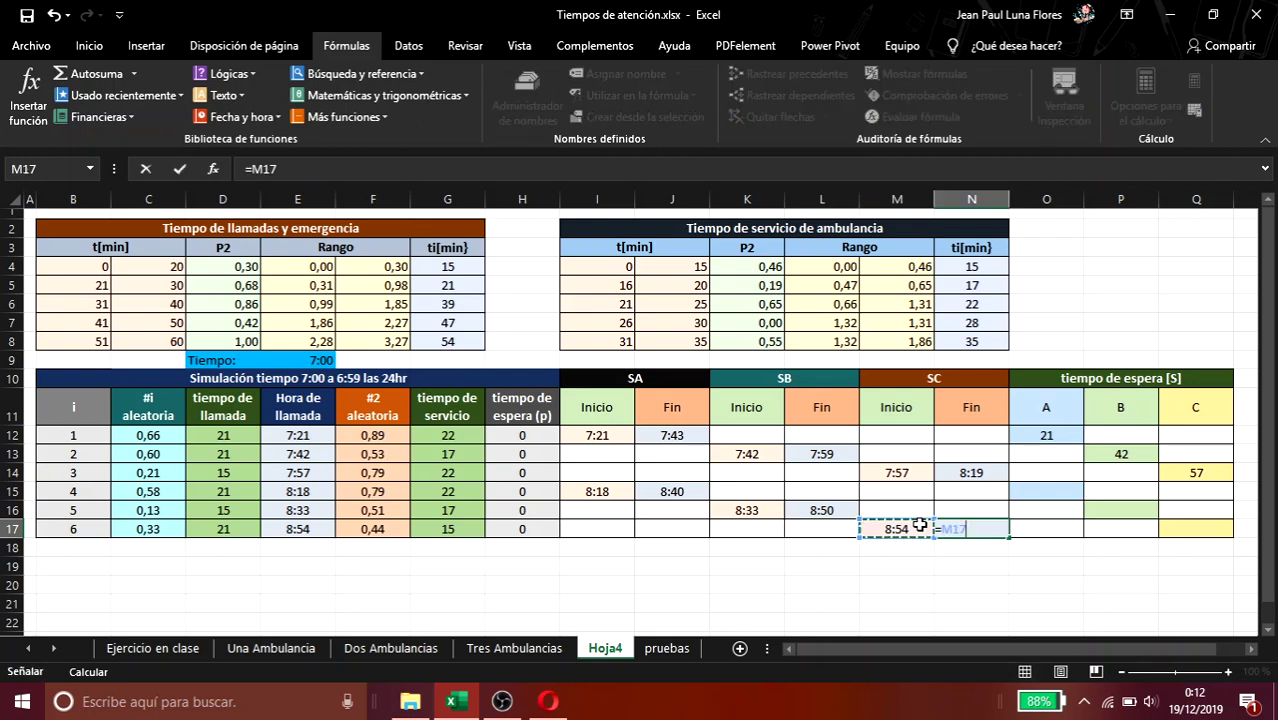
{"action": "type", "text": "+"}
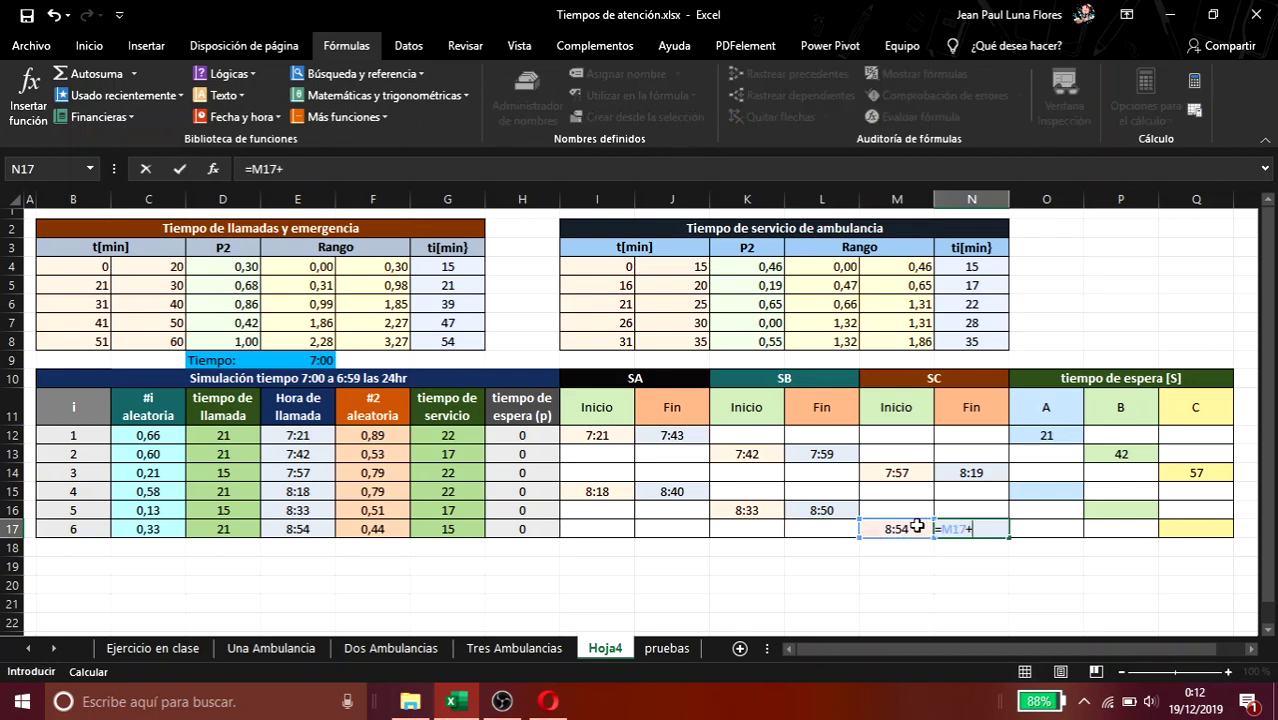
{"action": "left_click", "coordinate": [441, 530]}
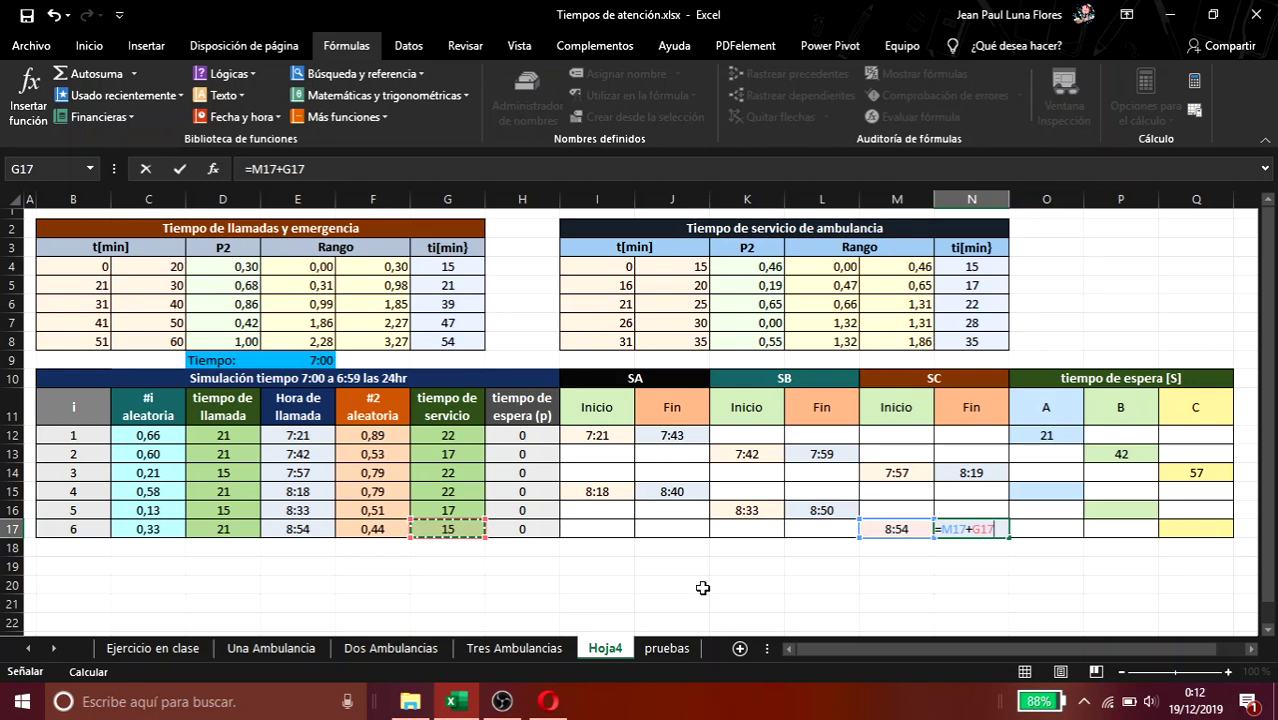
{"action": "type", "text": "7"}
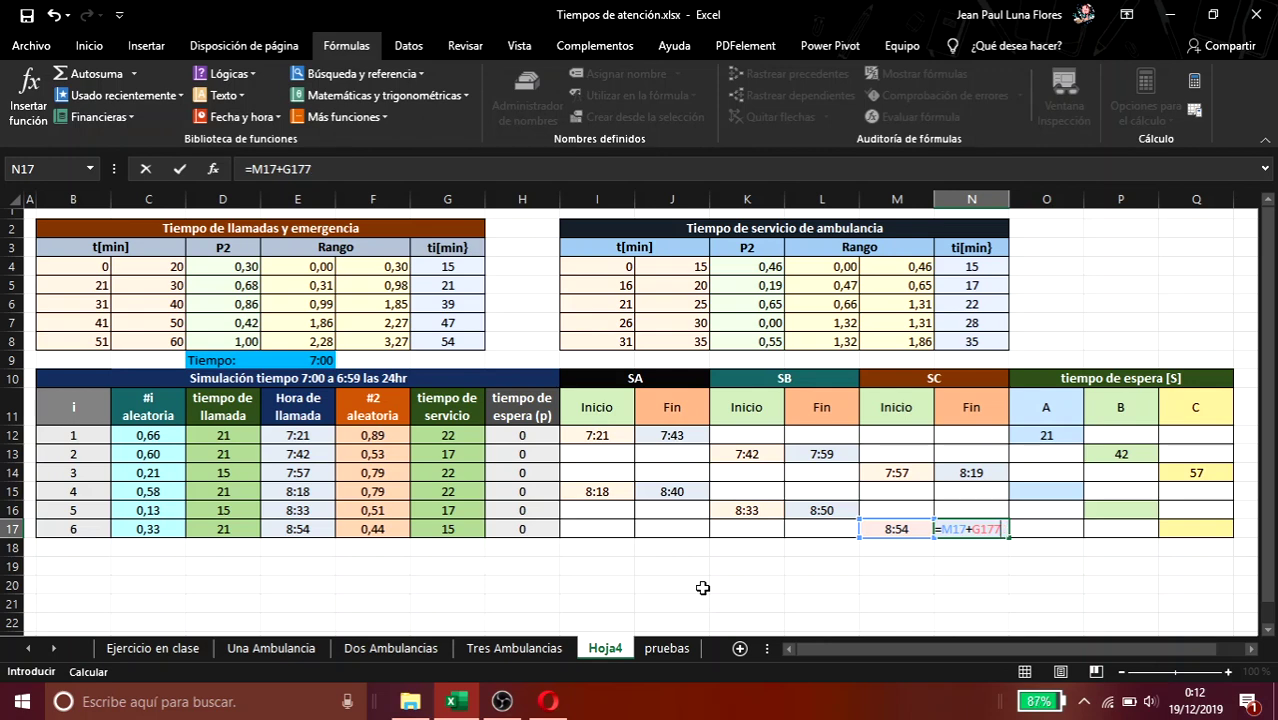
{"action": "key", "text": "BackSpace"}
{"action": "left_click", "coordinate": [297, 170]}
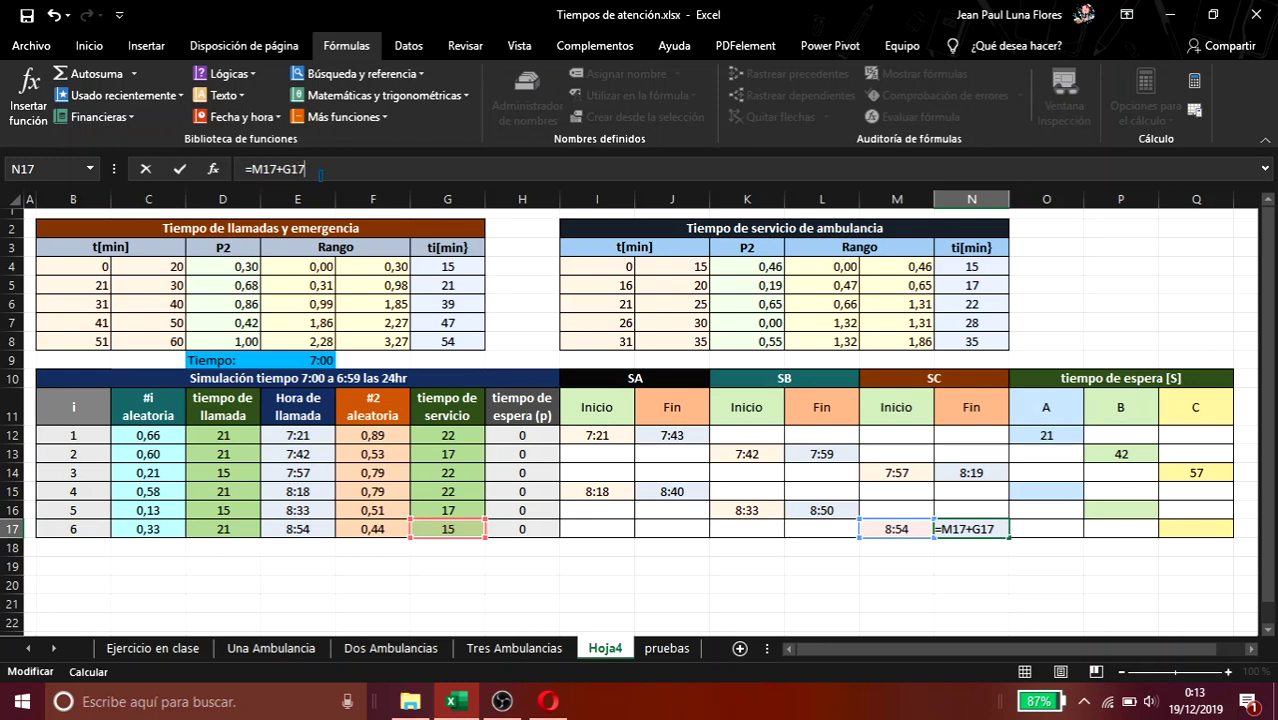
{"action": "key", "text": "BackSpace"}
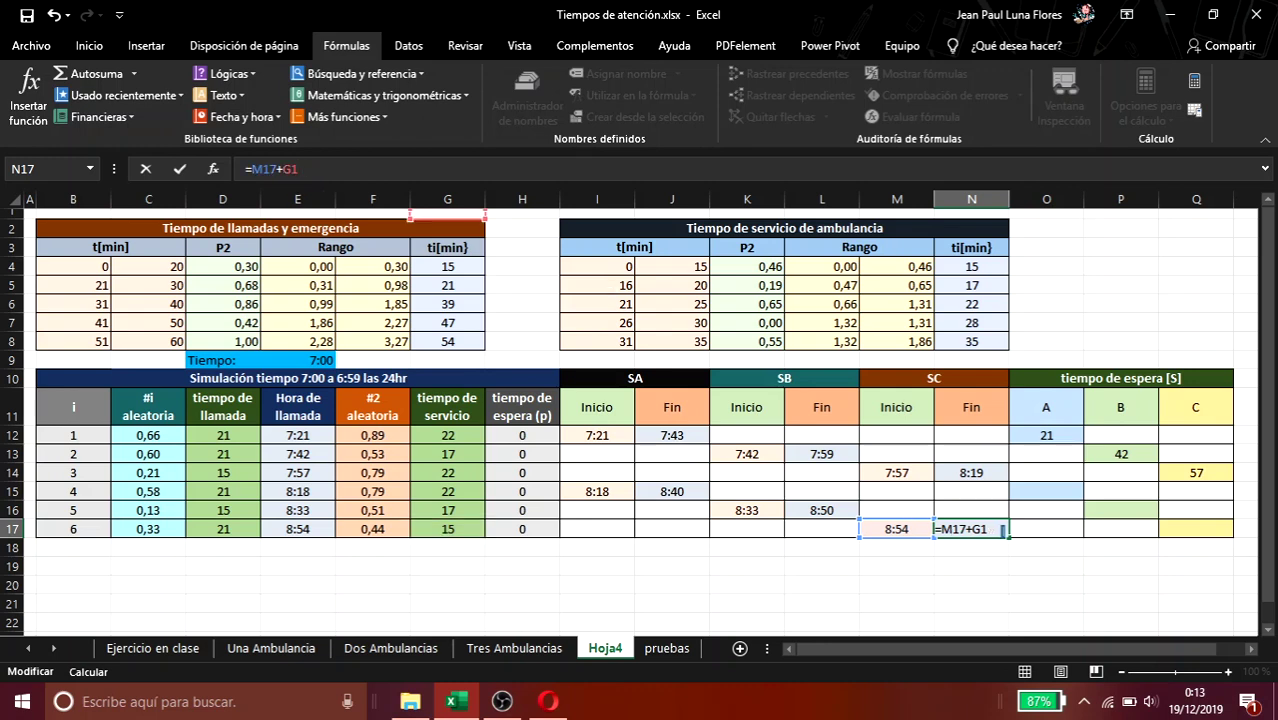
{"action": "type", "text": "7"}
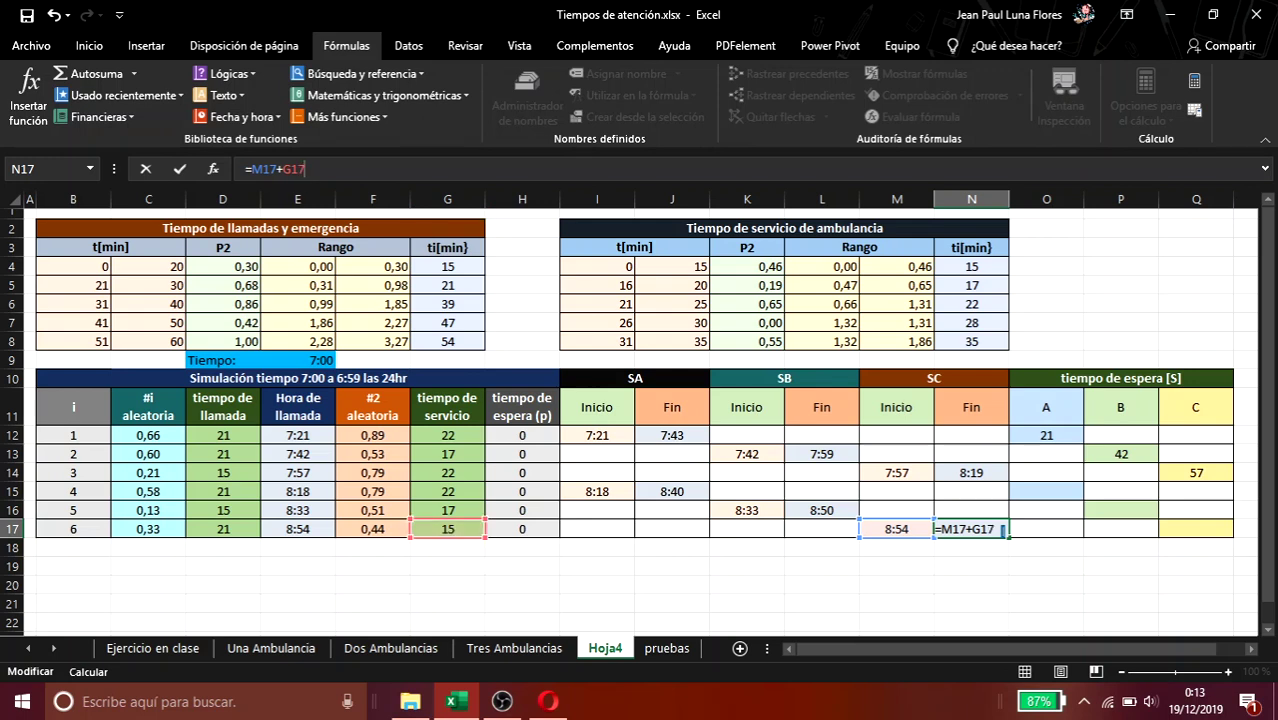
{"action": "key", "text": "BackSpace"}
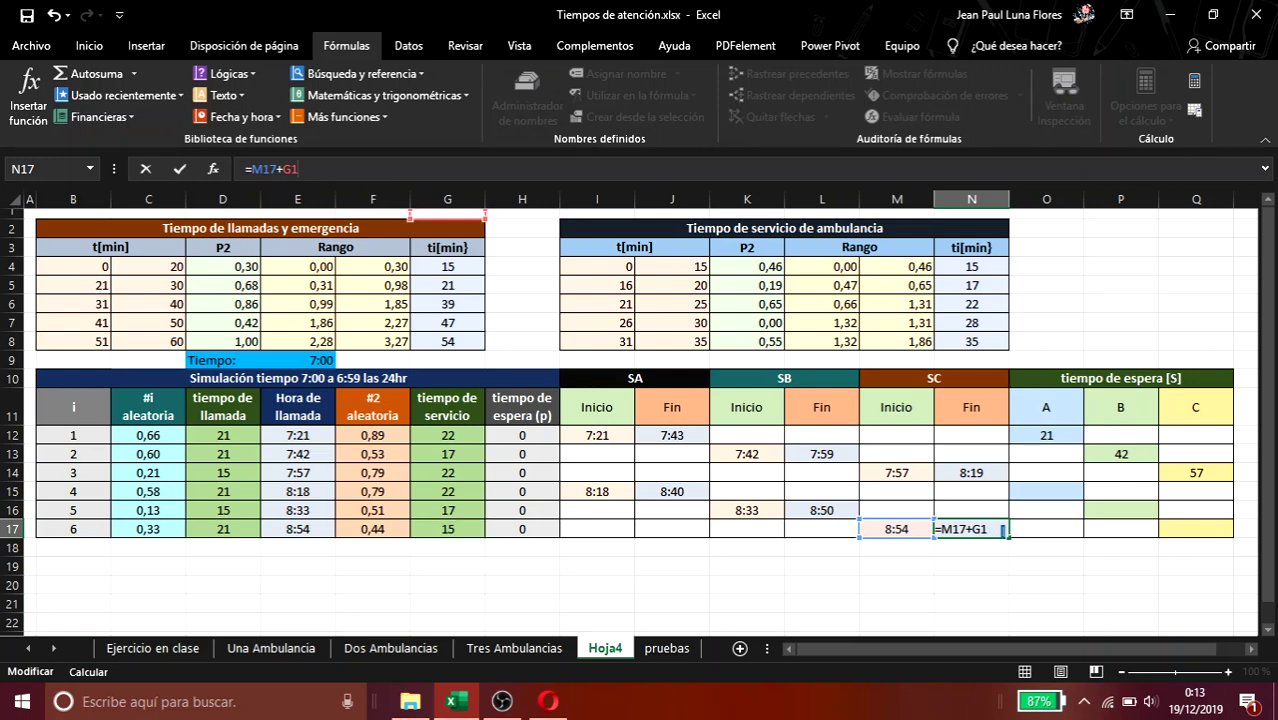
{"action": "type", "text": "/144"}
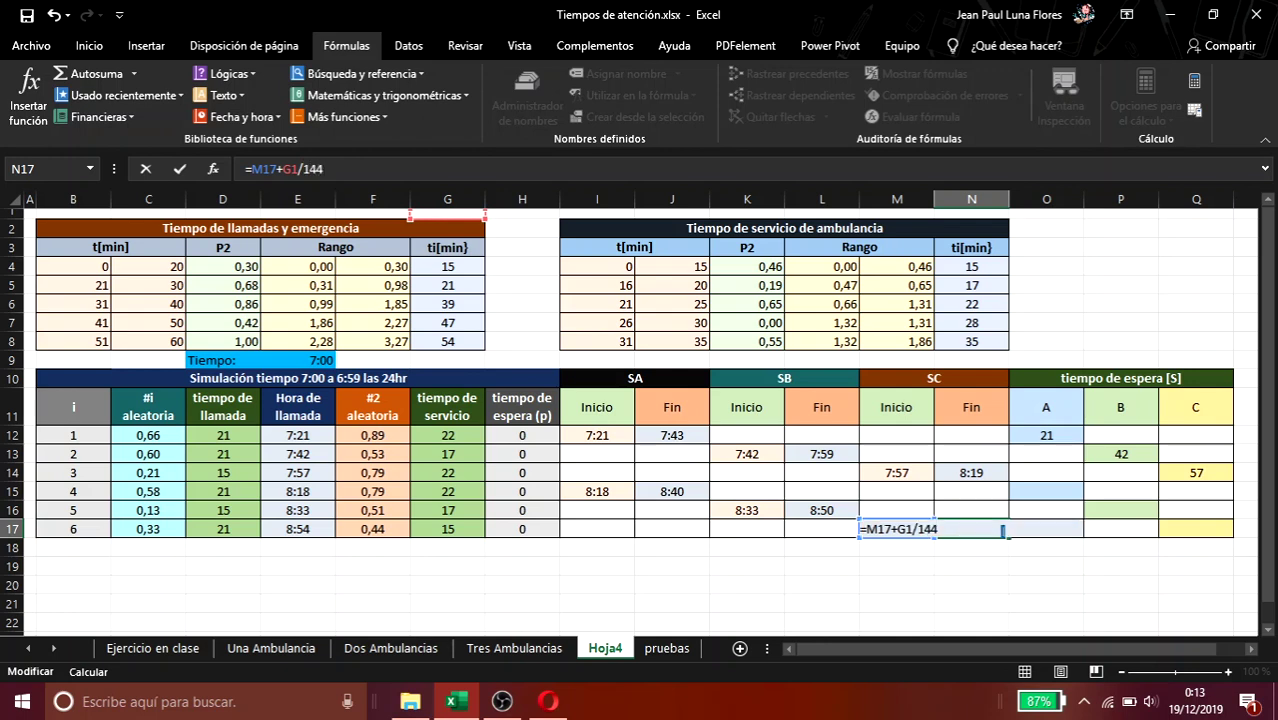
{"action": "type", "text": "0"}
{"action": "key", "text": "Return"}
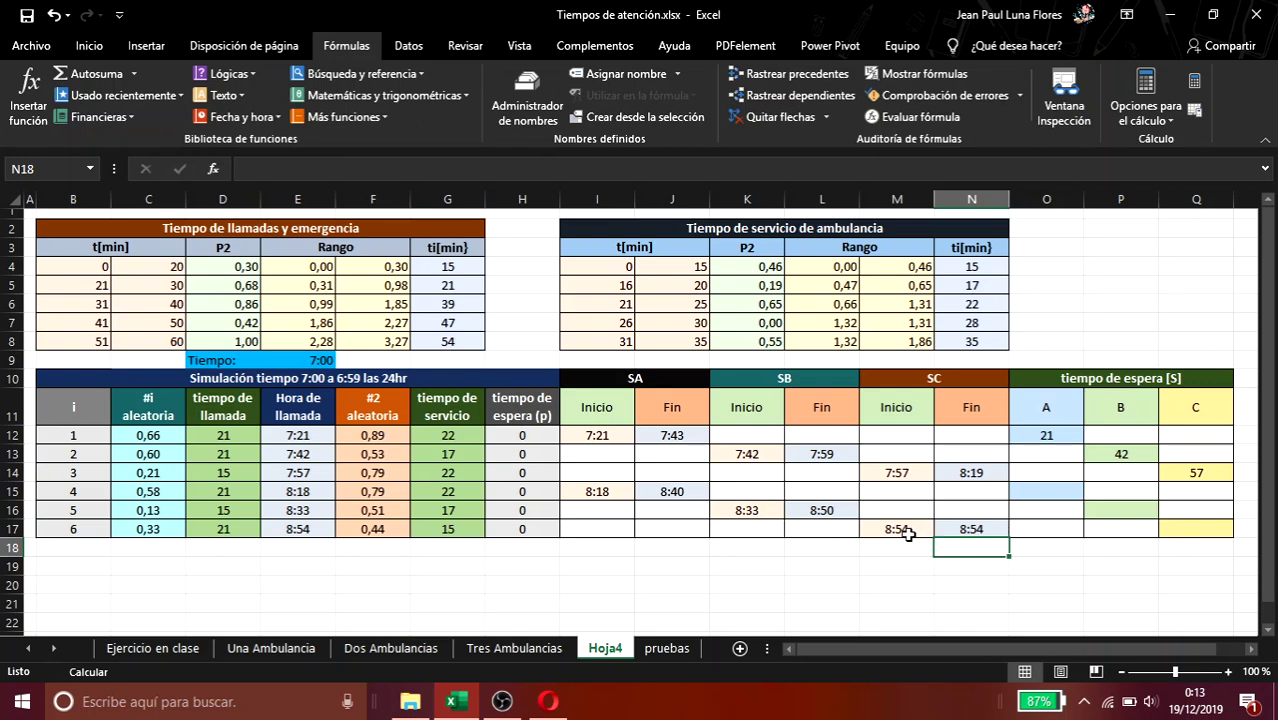
Step: Correct the SC Fin formula in N17 to =M17+G17/1440 so it uses call 6's service time
{"action": "left_click", "coordinate": [985, 532]}
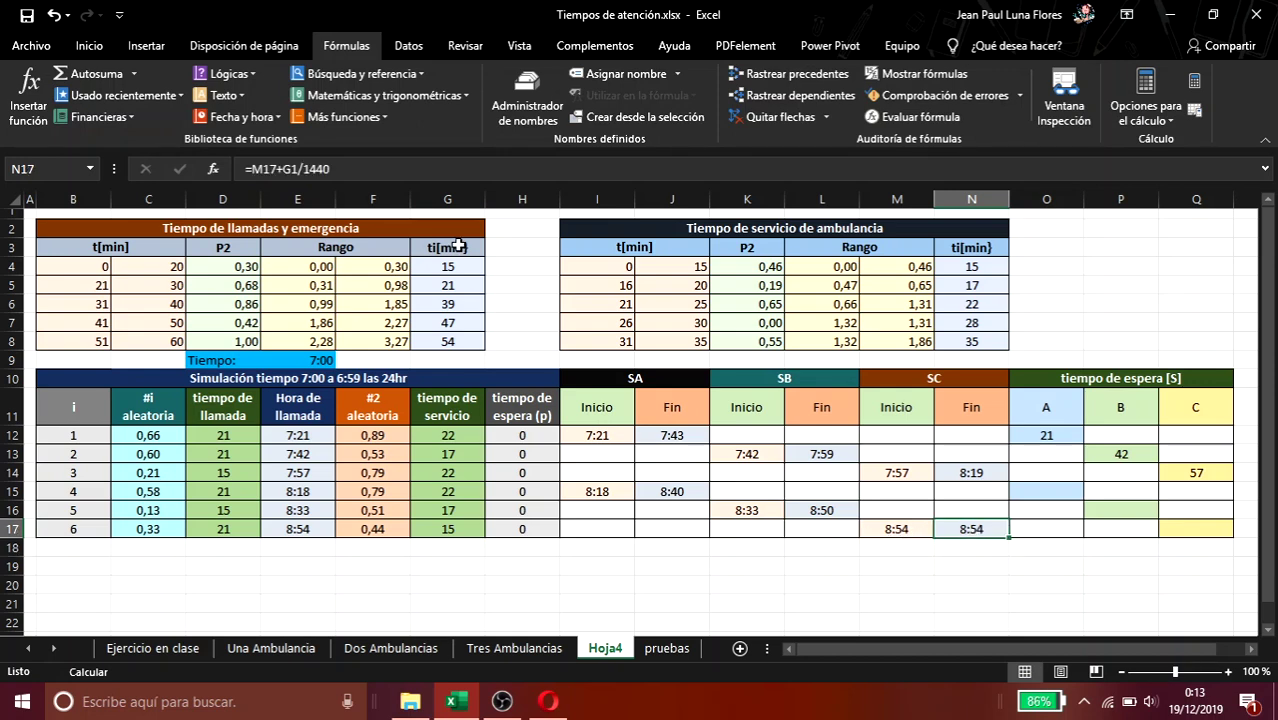
{"action": "left_click", "coordinate": [297, 170]}
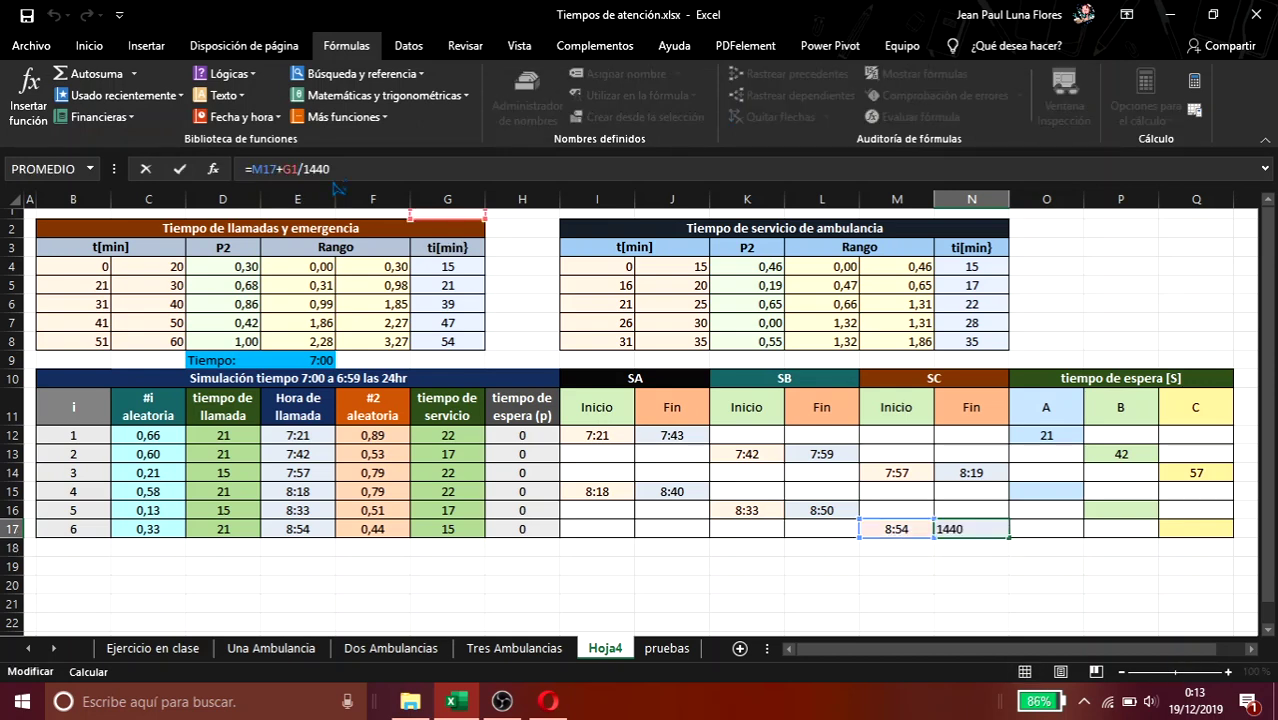
{"action": "key", "text": "BackSpace"}
{"action": "key", "text": "BackSpace"}
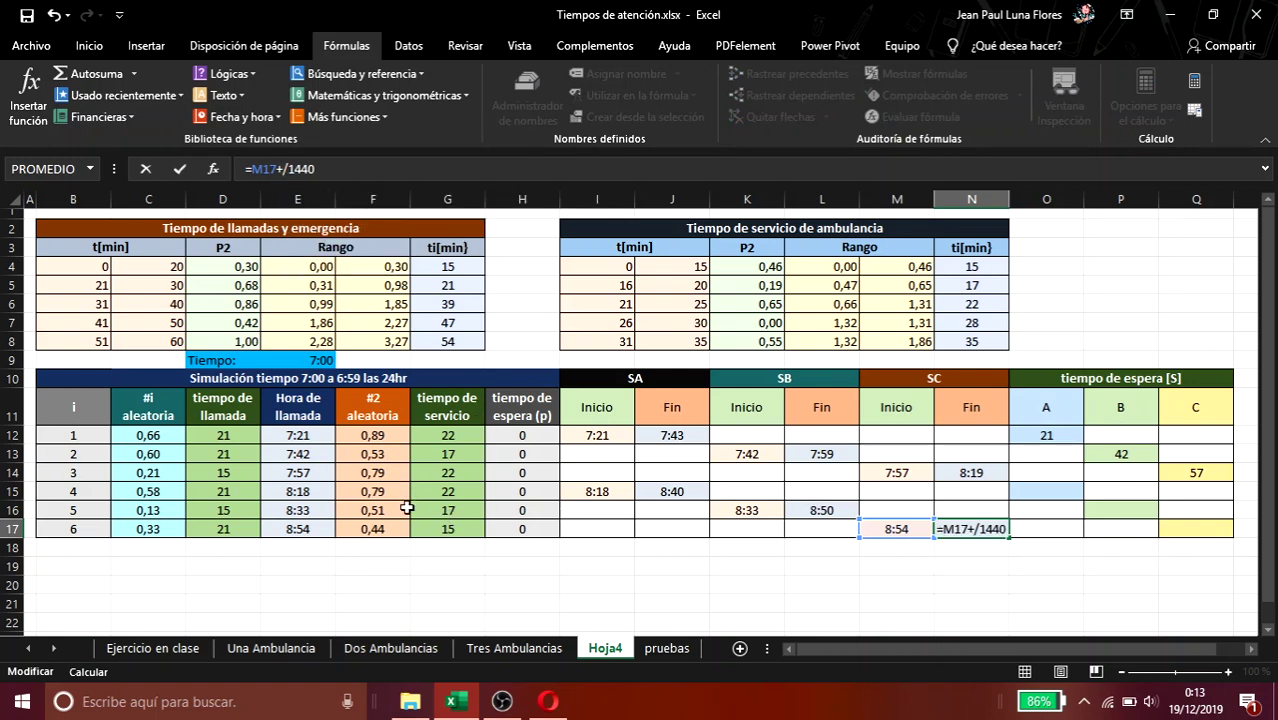
{"action": "left_click", "coordinate": [444, 532]}
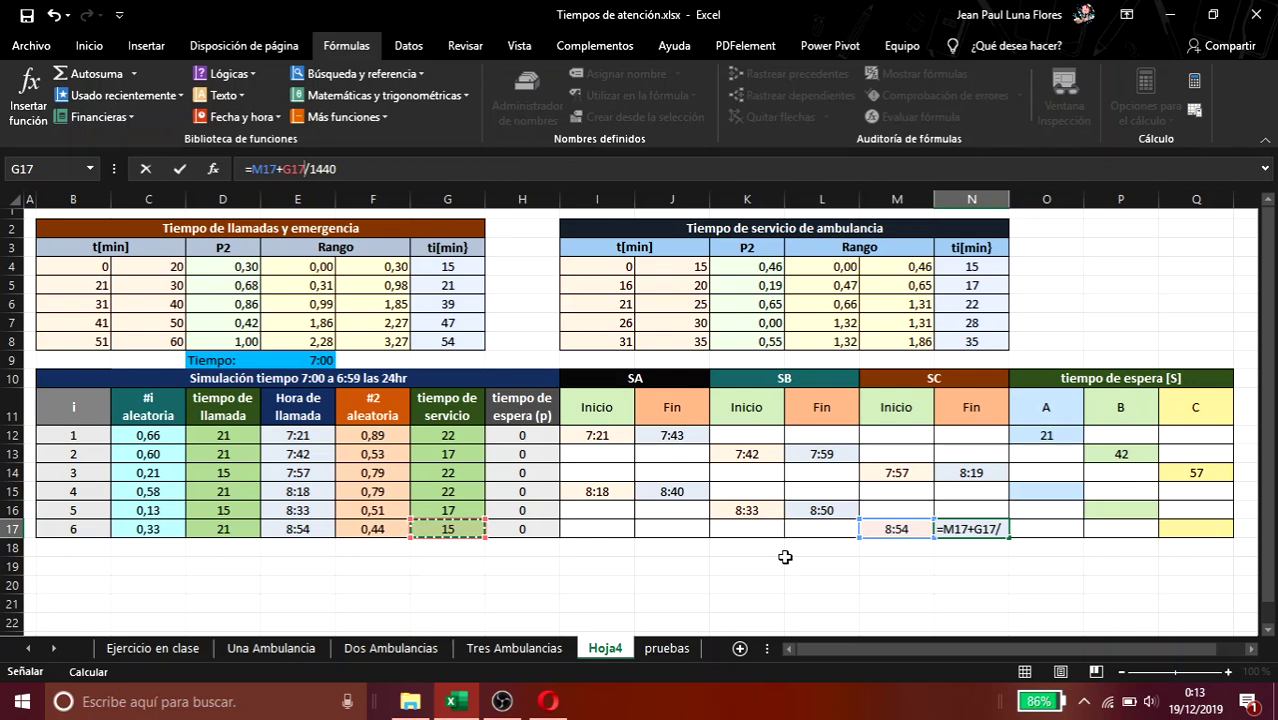
{"action": "key", "text": "Return"}
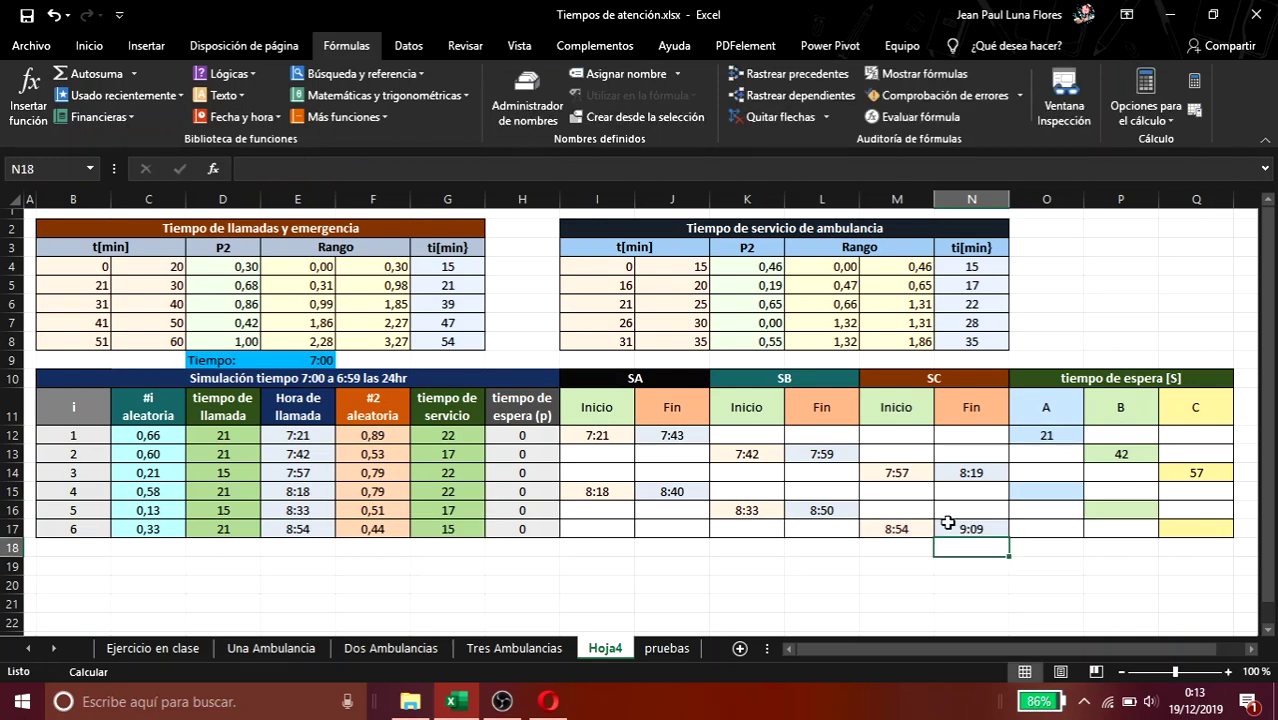
Step: Calculate ambulance A's waiting time for call 4 in O15 with the formula =(I15-J12)*1440
{"action": "left_click", "coordinate": [1037, 492]}
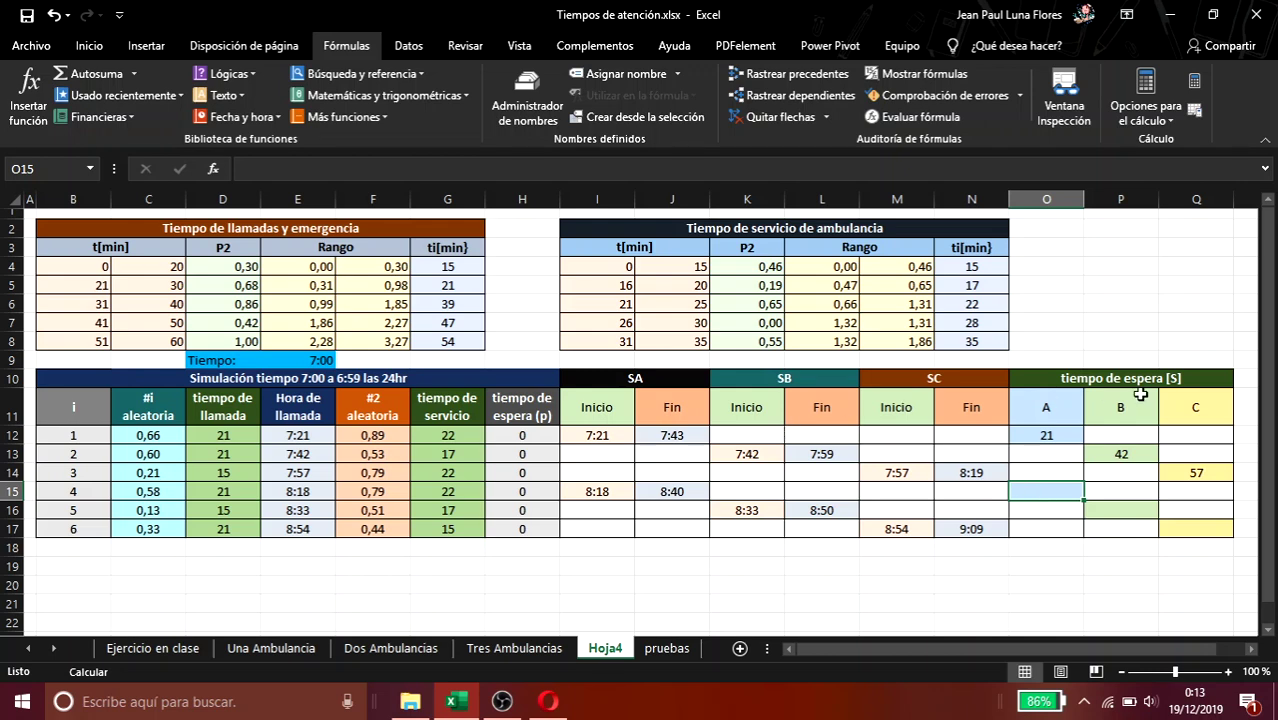
{"action": "left_click", "coordinate": [675, 436]}
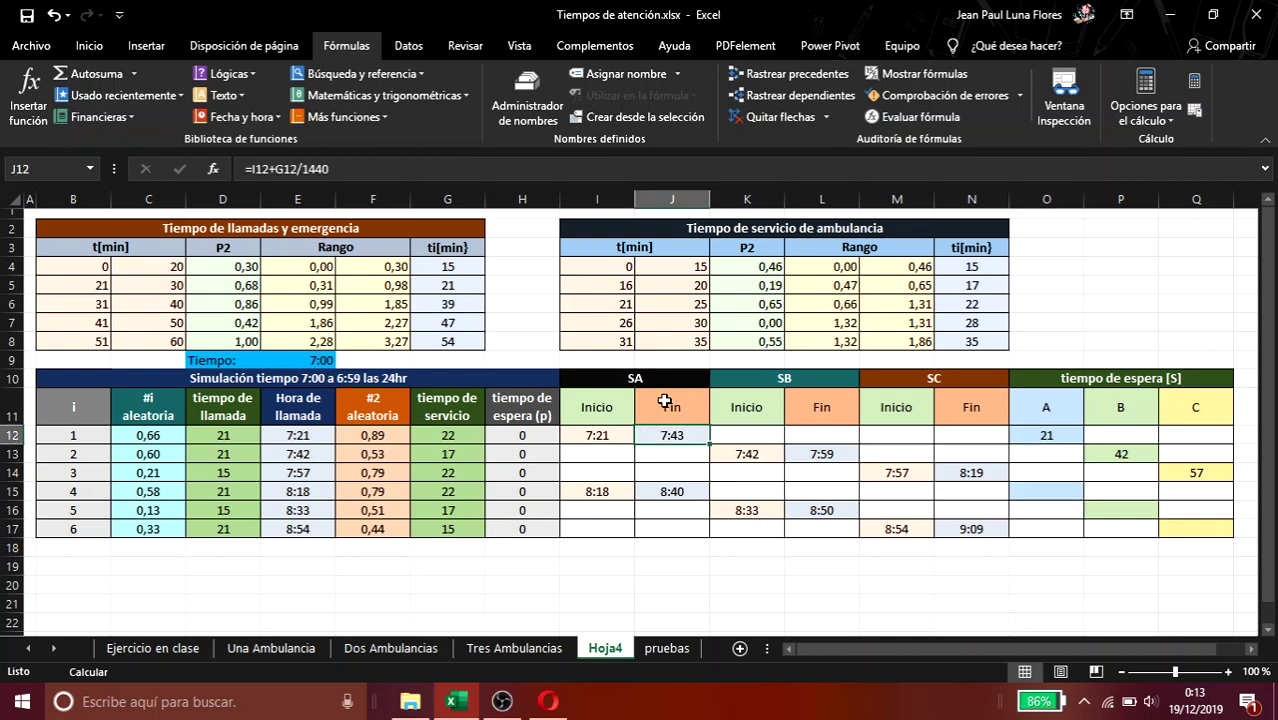
{"action": "left_click", "coordinate": [616, 489]}
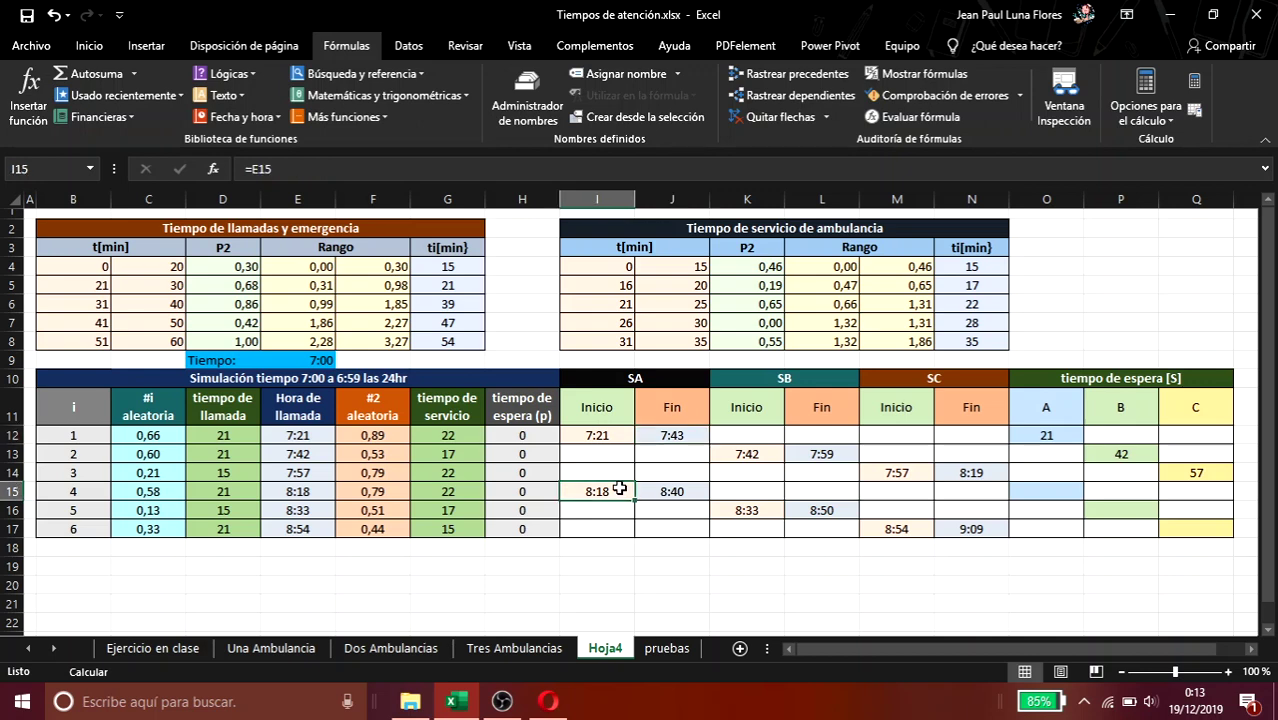
{"action": "left_click", "coordinate": [1046, 491]}
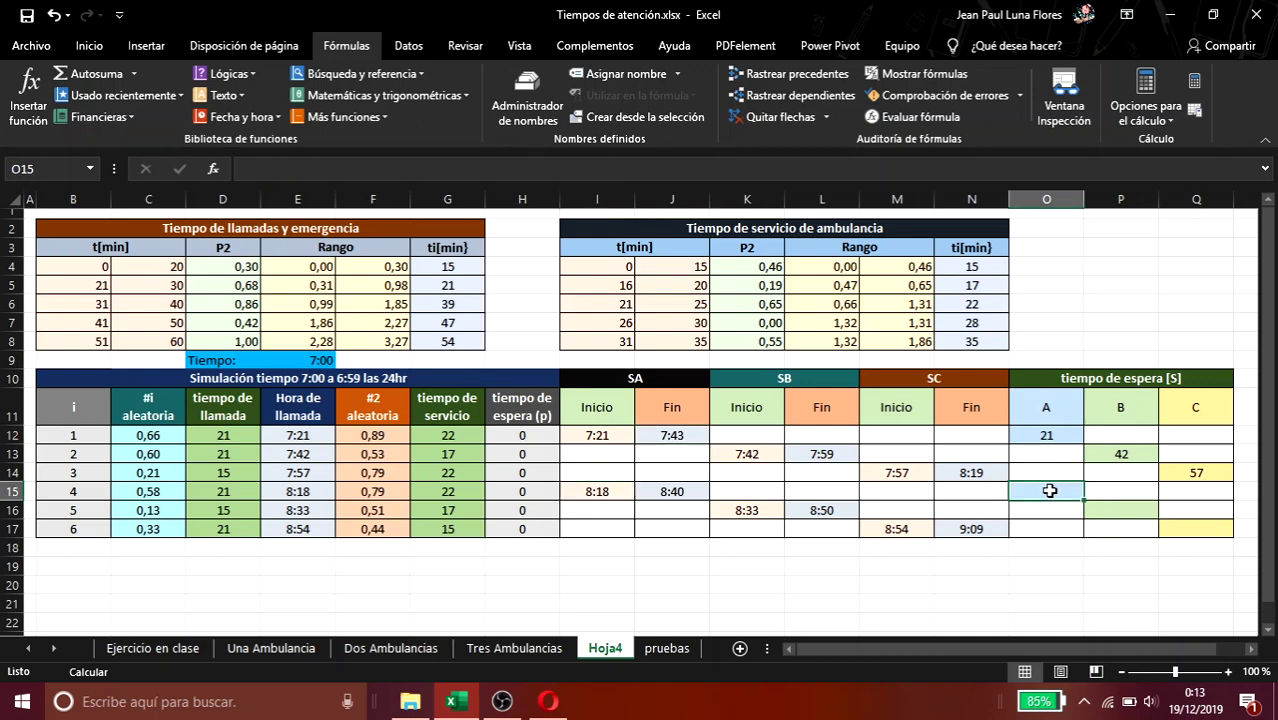
{"action": "type", "text": "="}
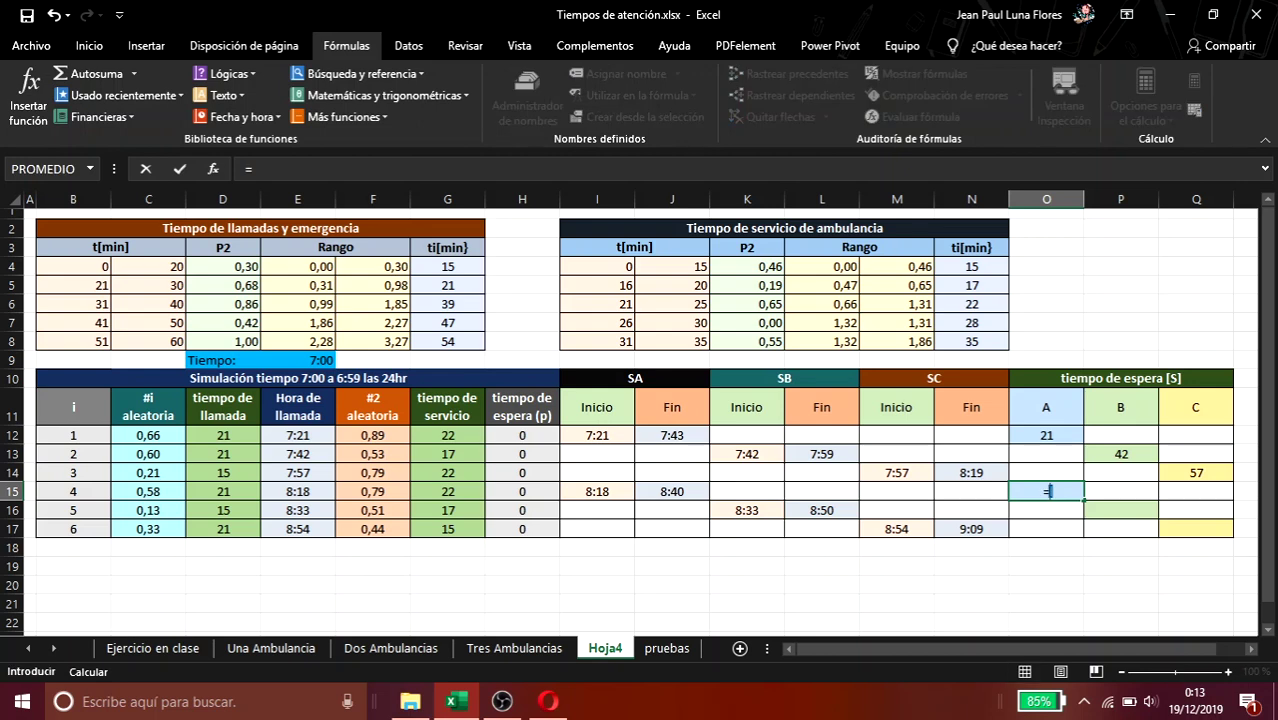
{"action": "left_click", "coordinate": [604, 492]}
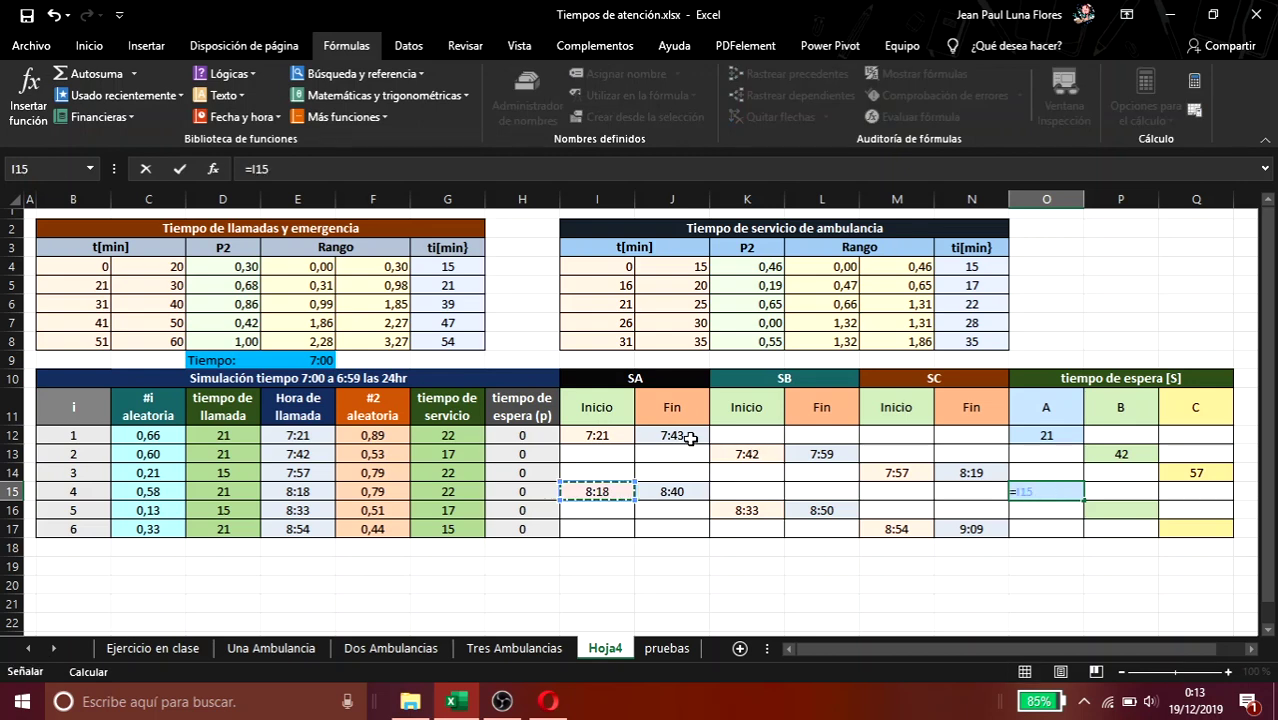
{"action": "type", "text": "-"}
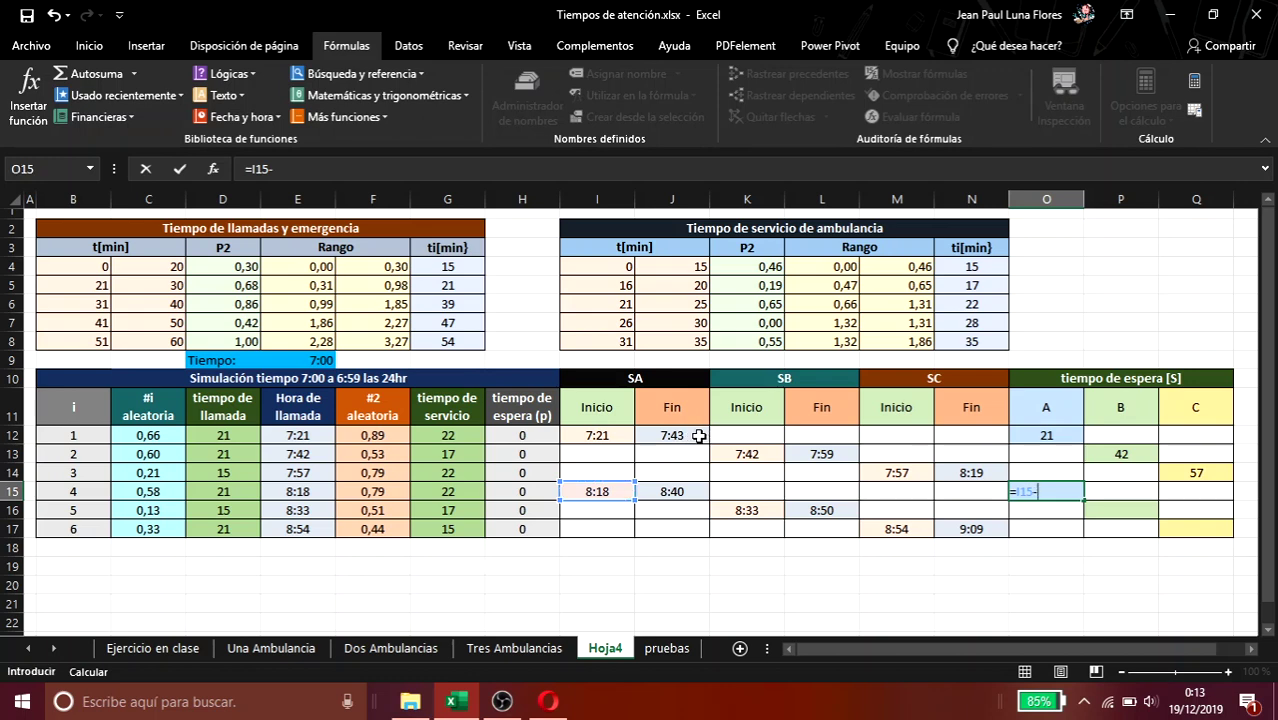
{"action": "left_click", "coordinate": [691, 437]}
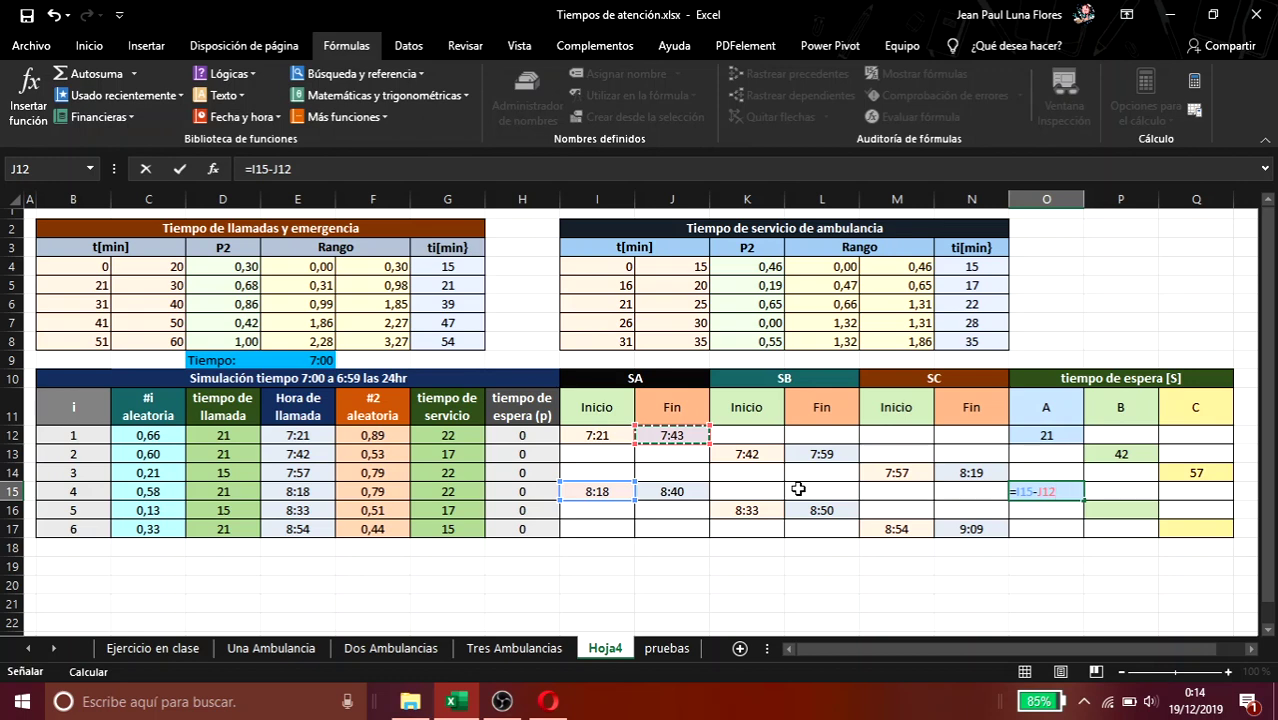
{"action": "type", "text": ")"}
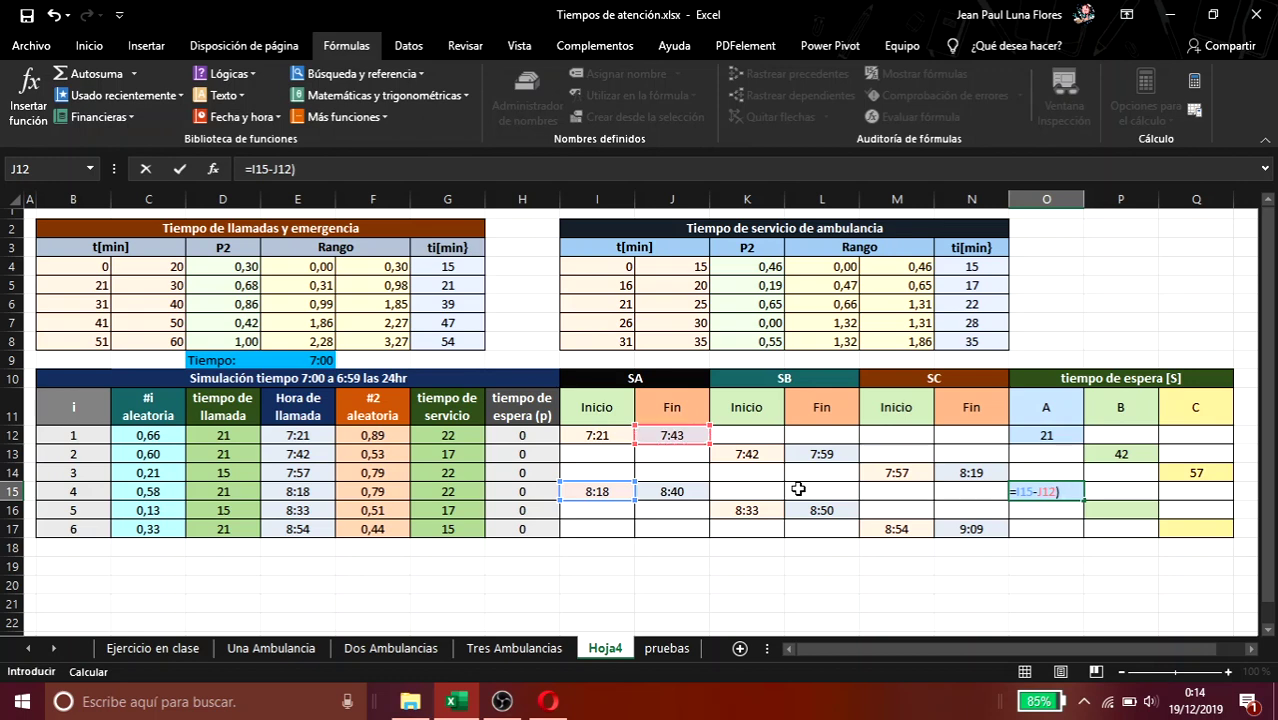
{"action": "left_click", "coordinate": [253, 169]}
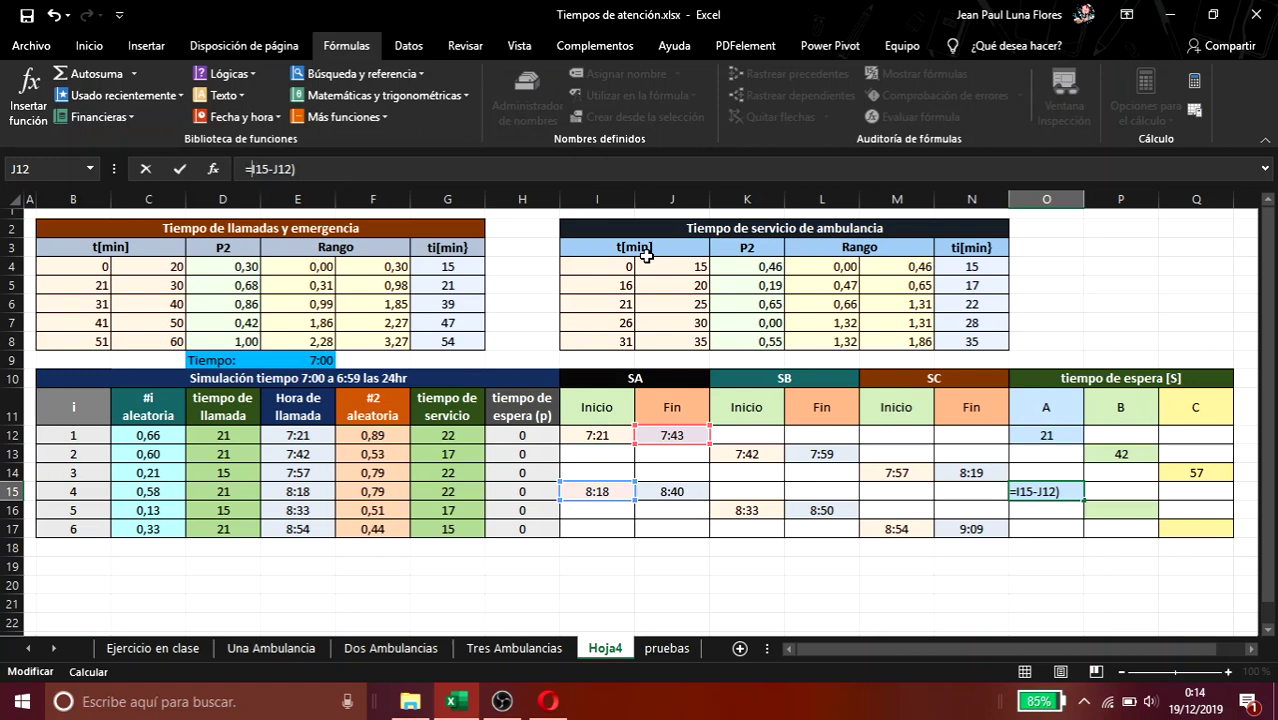
{"action": "type", "text": "("}
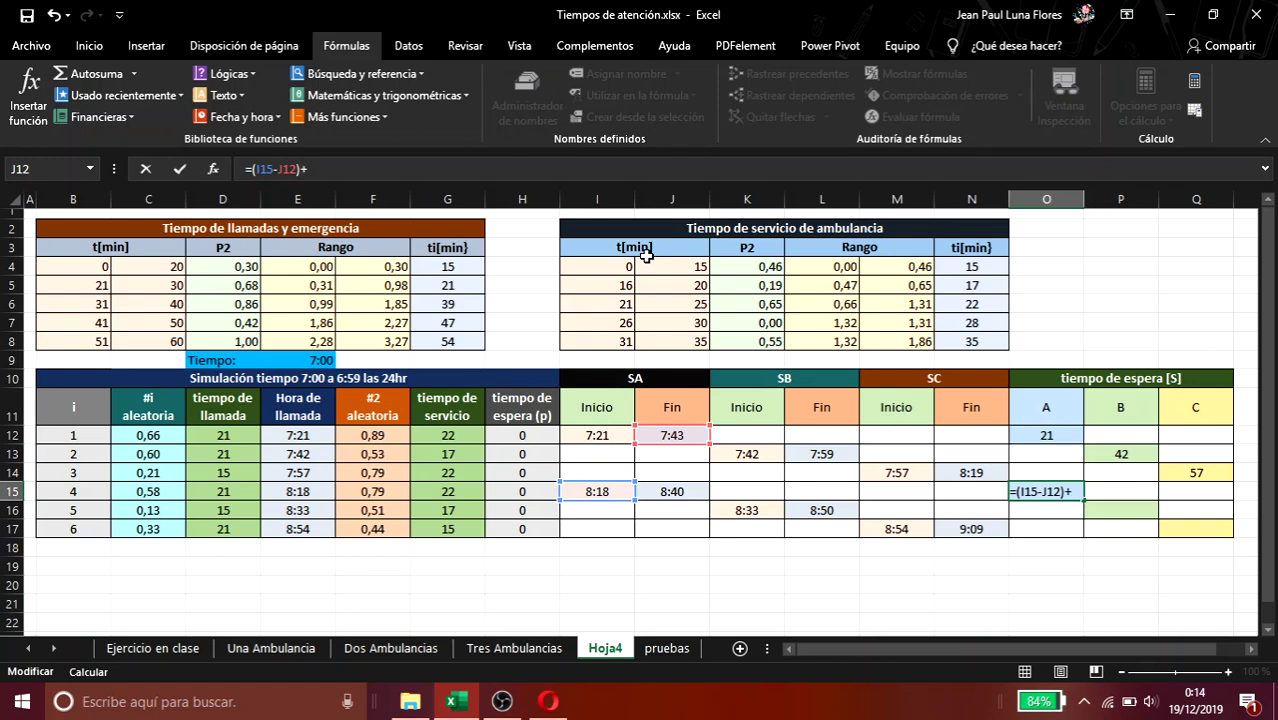
{"action": "key", "text": "BackSpace"}
{"action": "type", "text": "ç"}
{"action": "type", "text": "+"}
{"action": "type", "text": "*"}
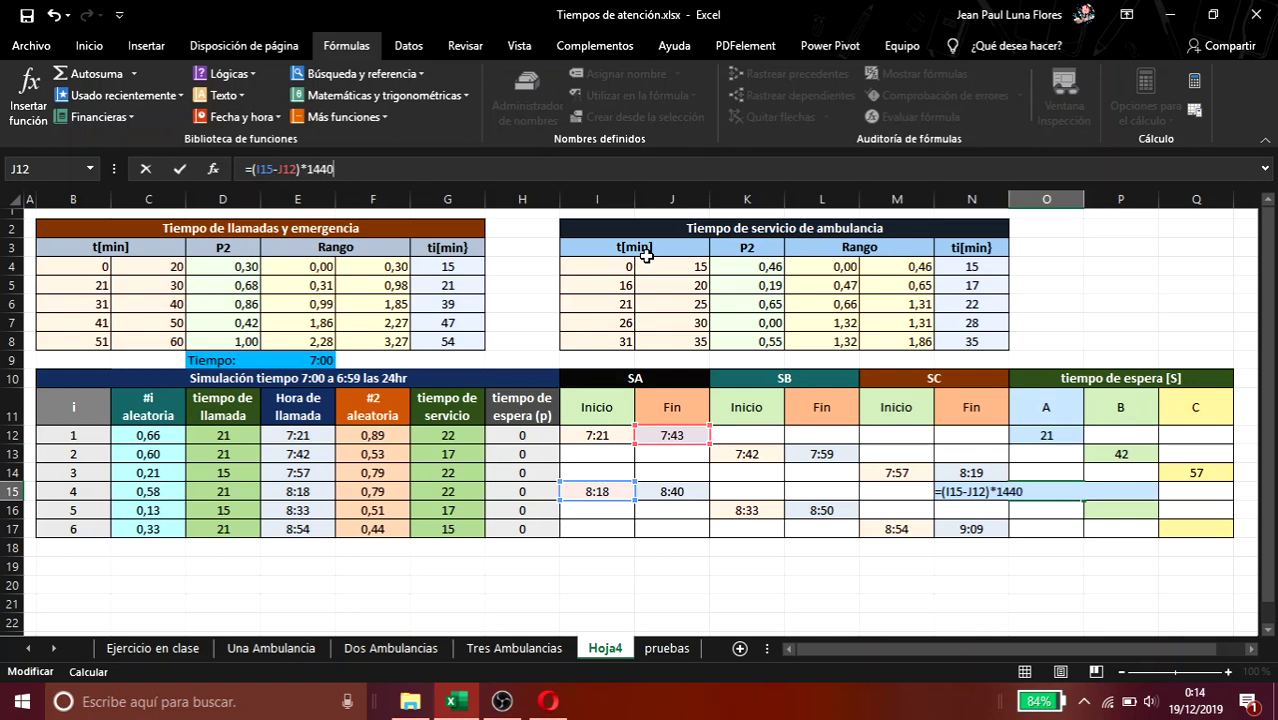
{"action": "key", "text": "ctrl+Return"}
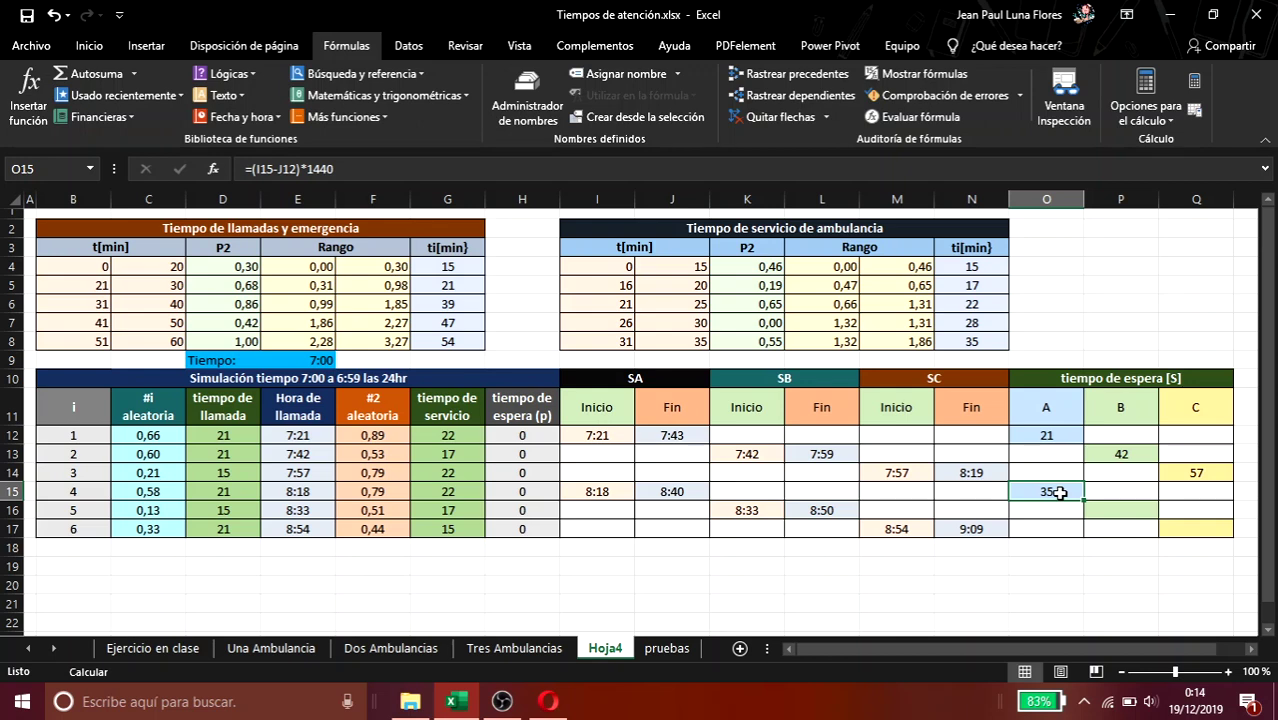
Step: Review the waiting-time formula in O15, its source cells J12 and I15, and the waiting-time cells P16 and Q17
{"action": "left_click", "coordinate": [666, 440]}
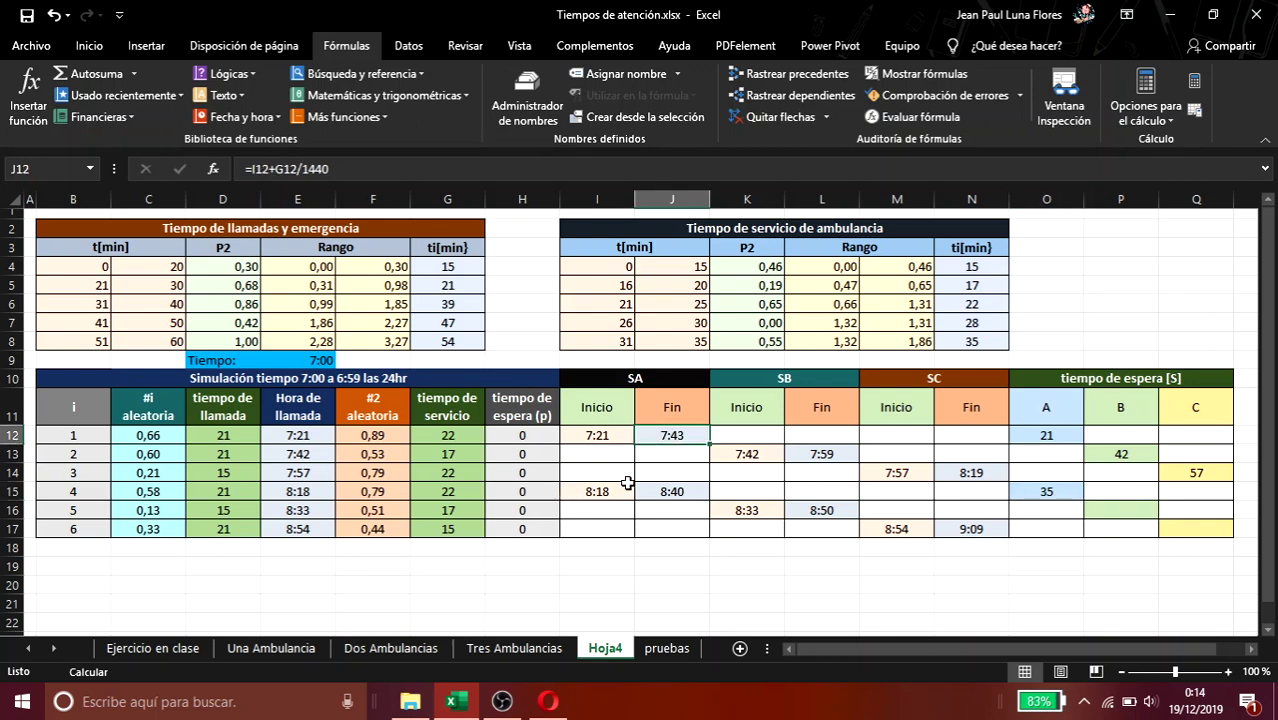
{"action": "left_click", "coordinate": [598, 494]}
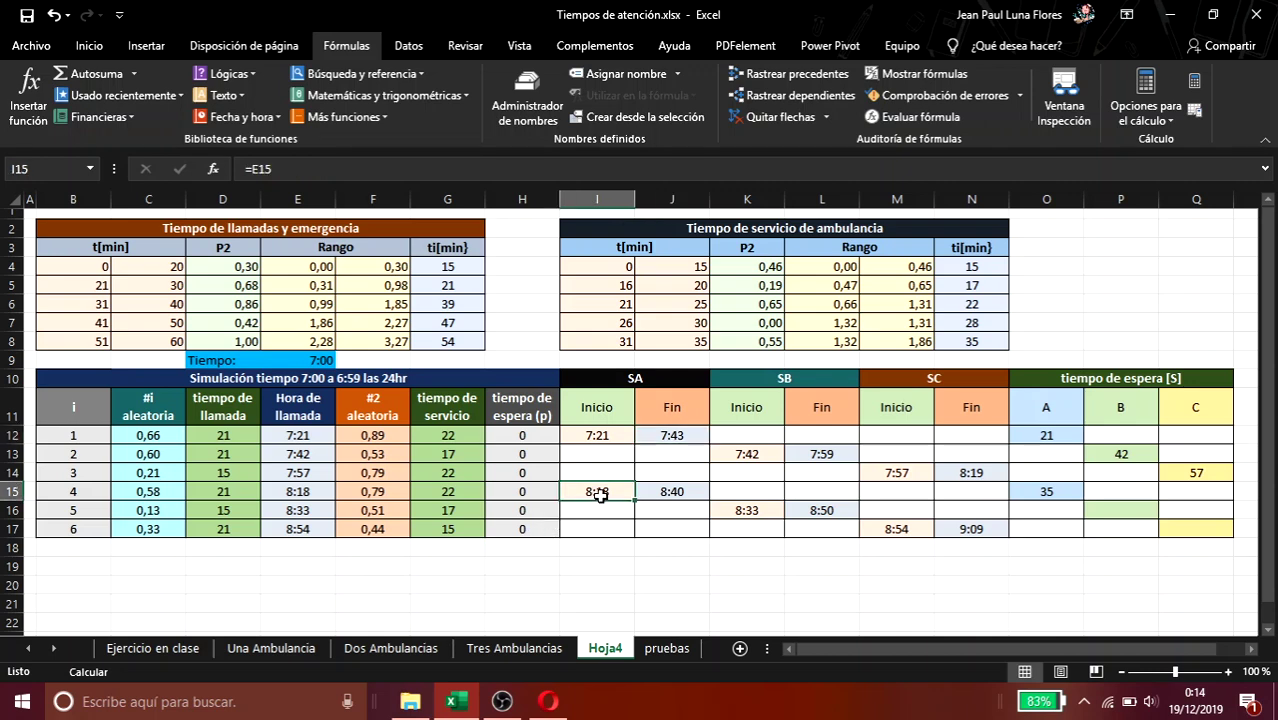
{"action": "left_click", "coordinate": [1042, 492]}
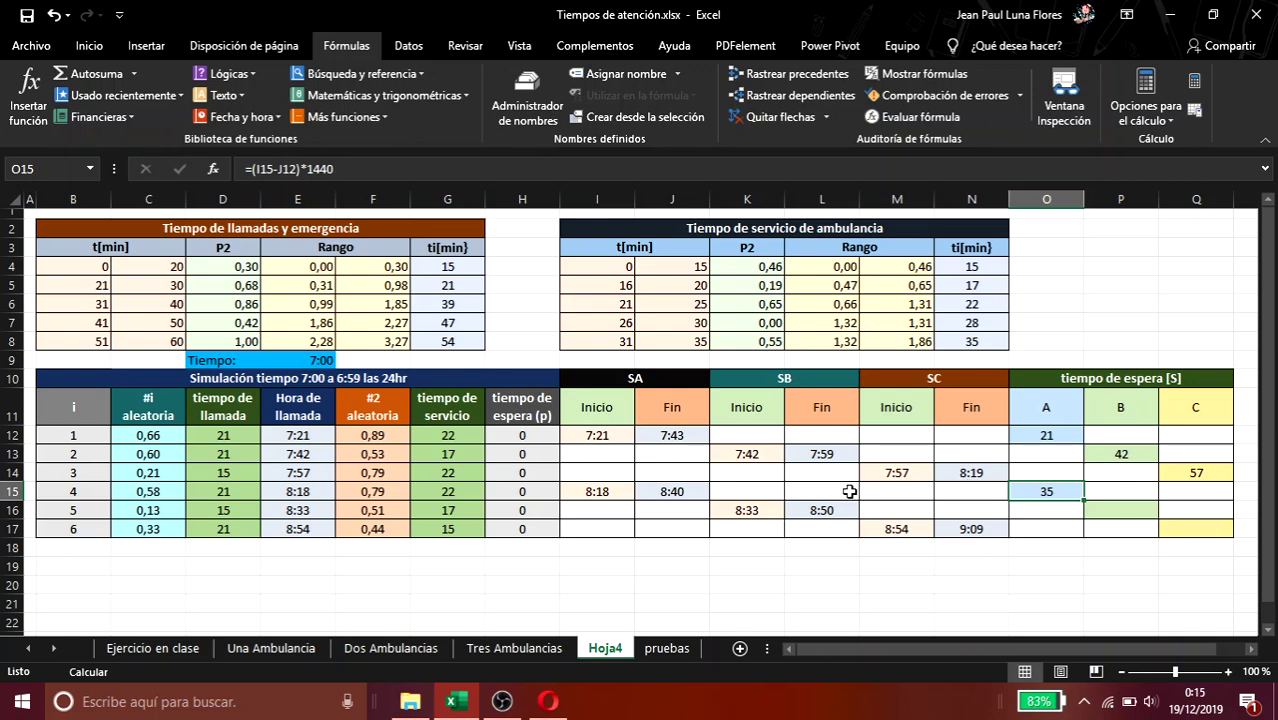
{"action": "left_click", "coordinate": [1129, 515]}
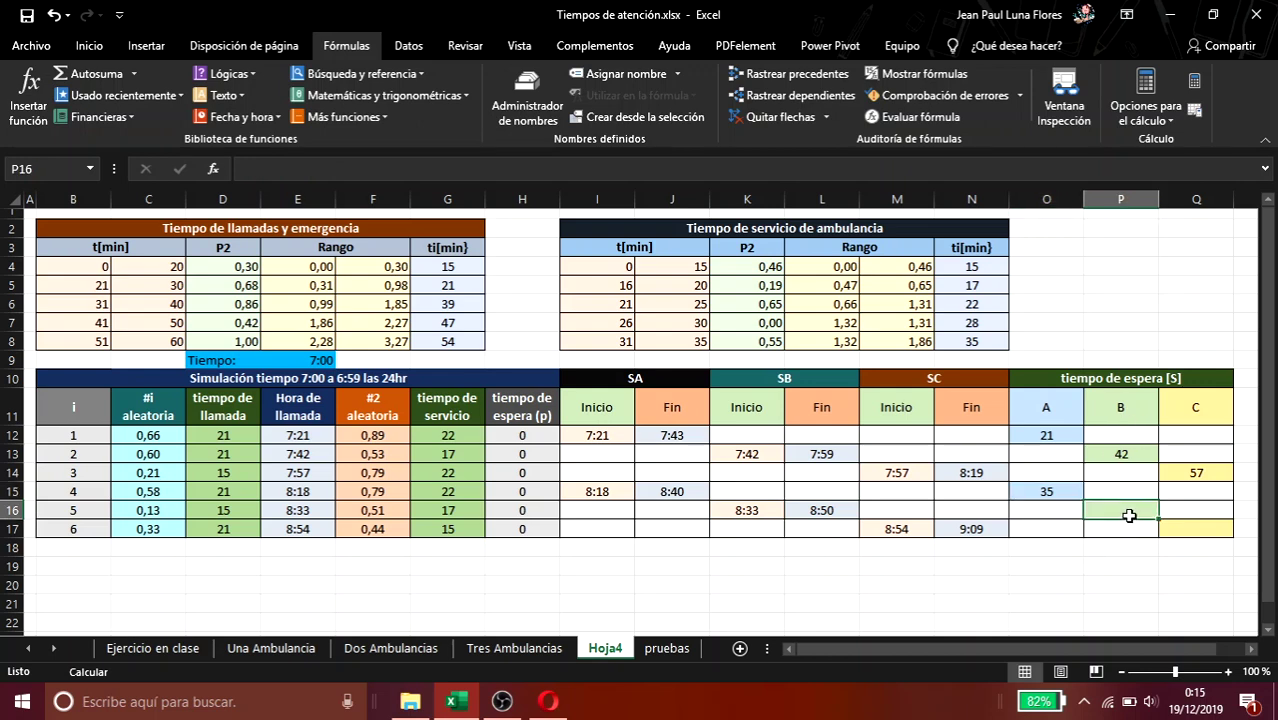
{"action": "left_click", "coordinate": [1200, 530]}
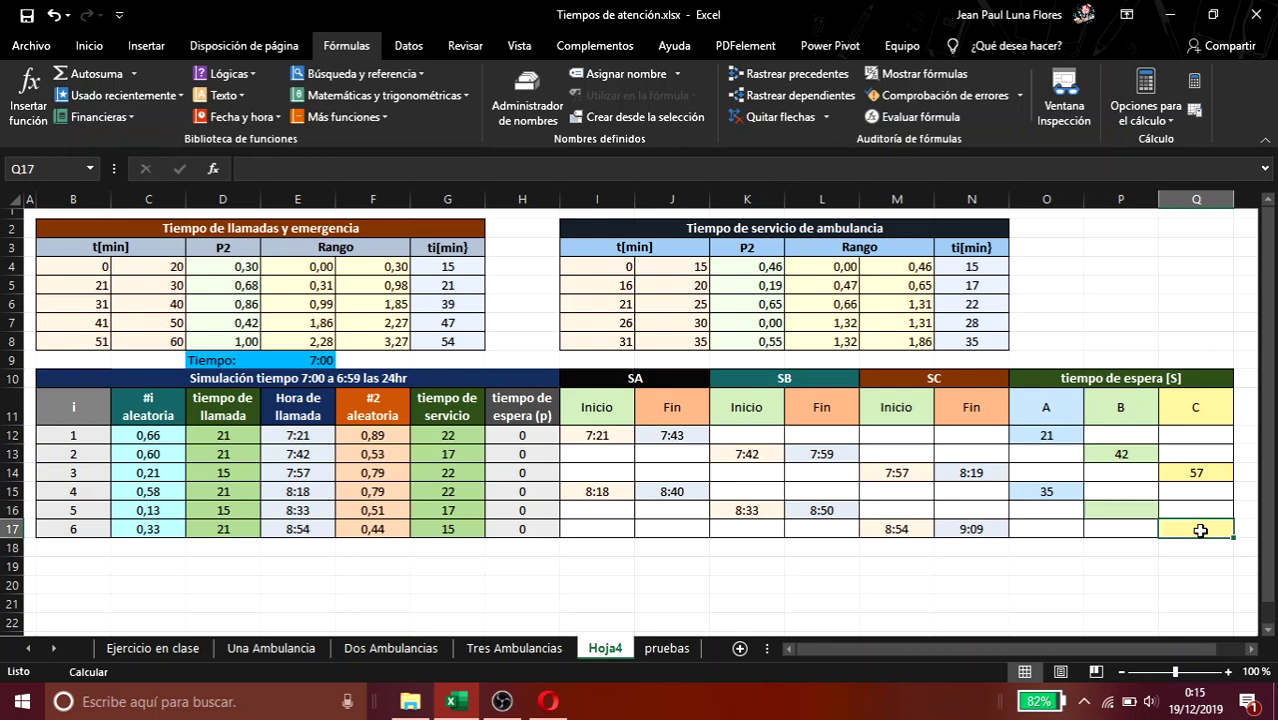
{"action": "left_click", "coordinate": [1046, 488]}
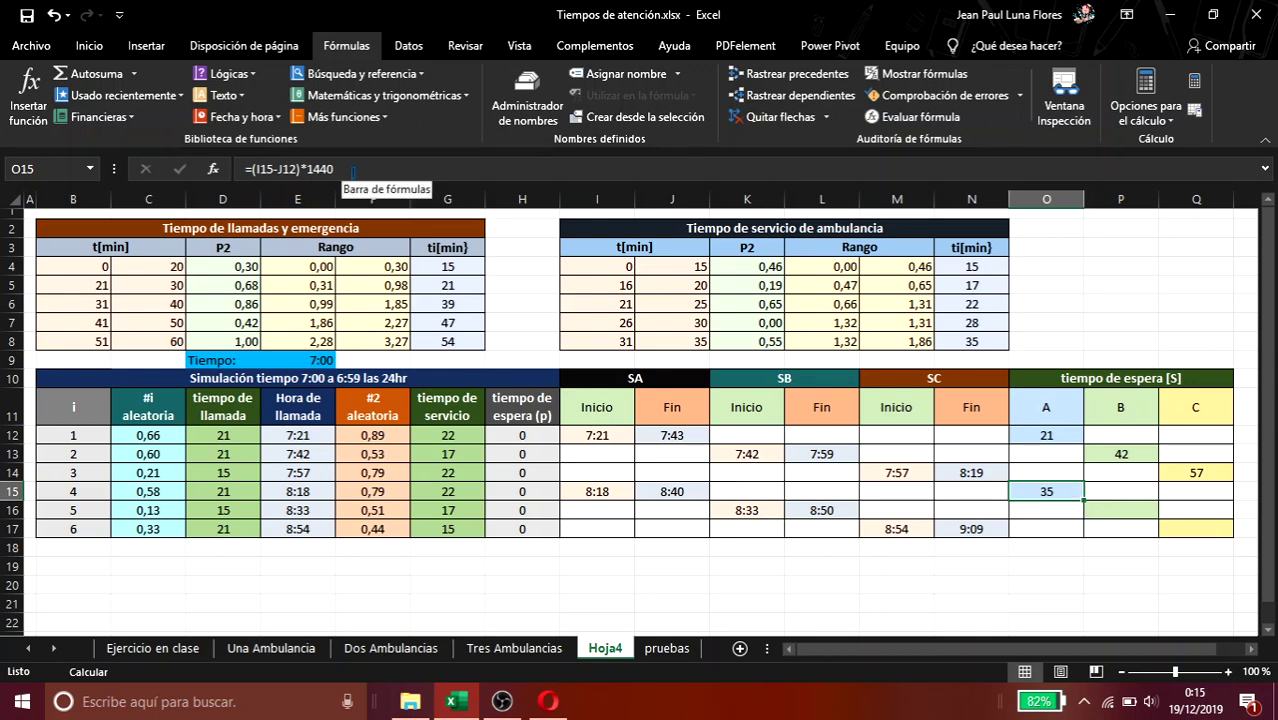
Step: Copy the formula text =(I15-J12)*1440 from O15 into the waiting-time cells P16 and Q17
{"action": "left_click", "coordinate": [352, 171]}
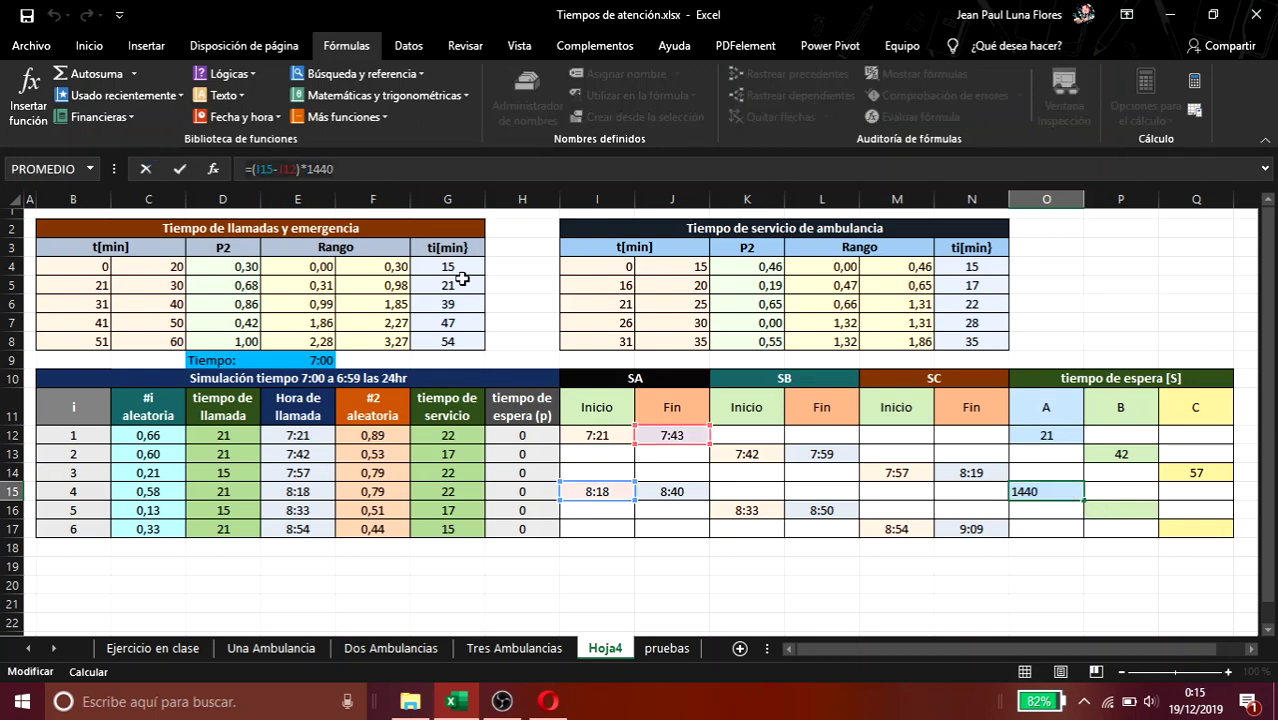
{"action": "key", "text": "Return"}
{"action": "key", "text": "Right"}
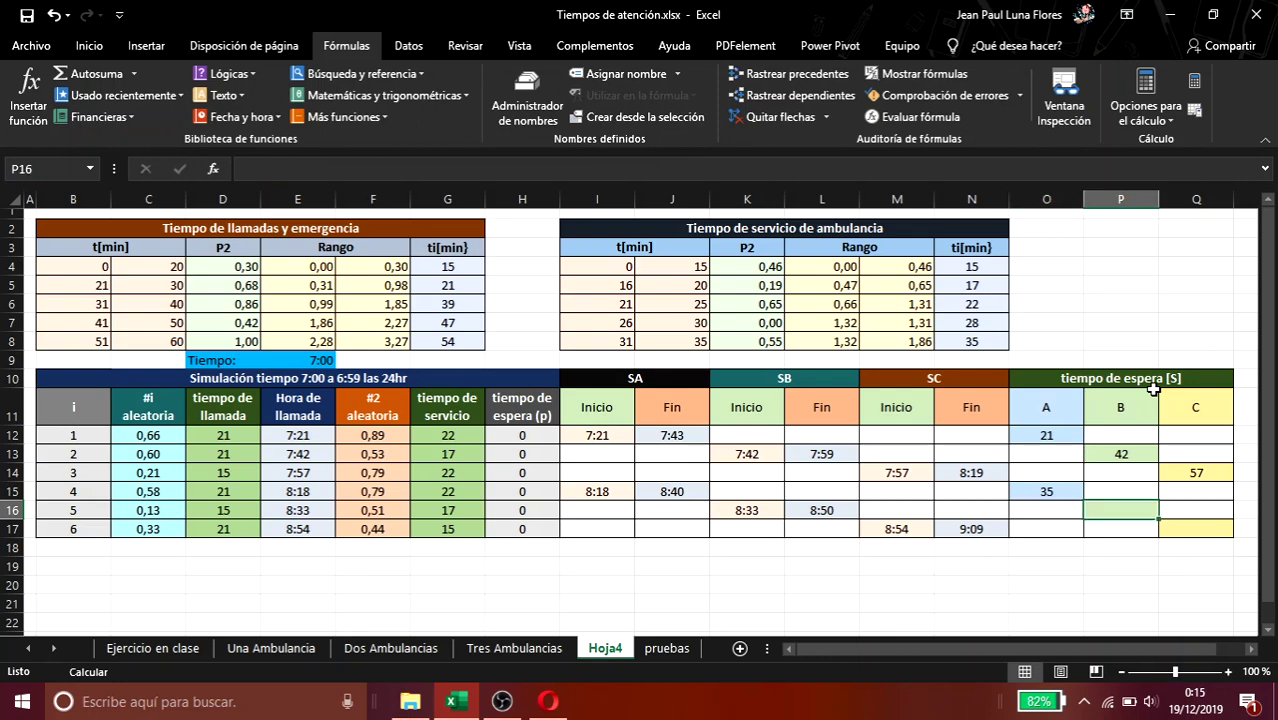
{"action": "key", "text": "ctrl+v"}
{"action": "key", "text": "Down"}
{"action": "key", "text": "Right"}
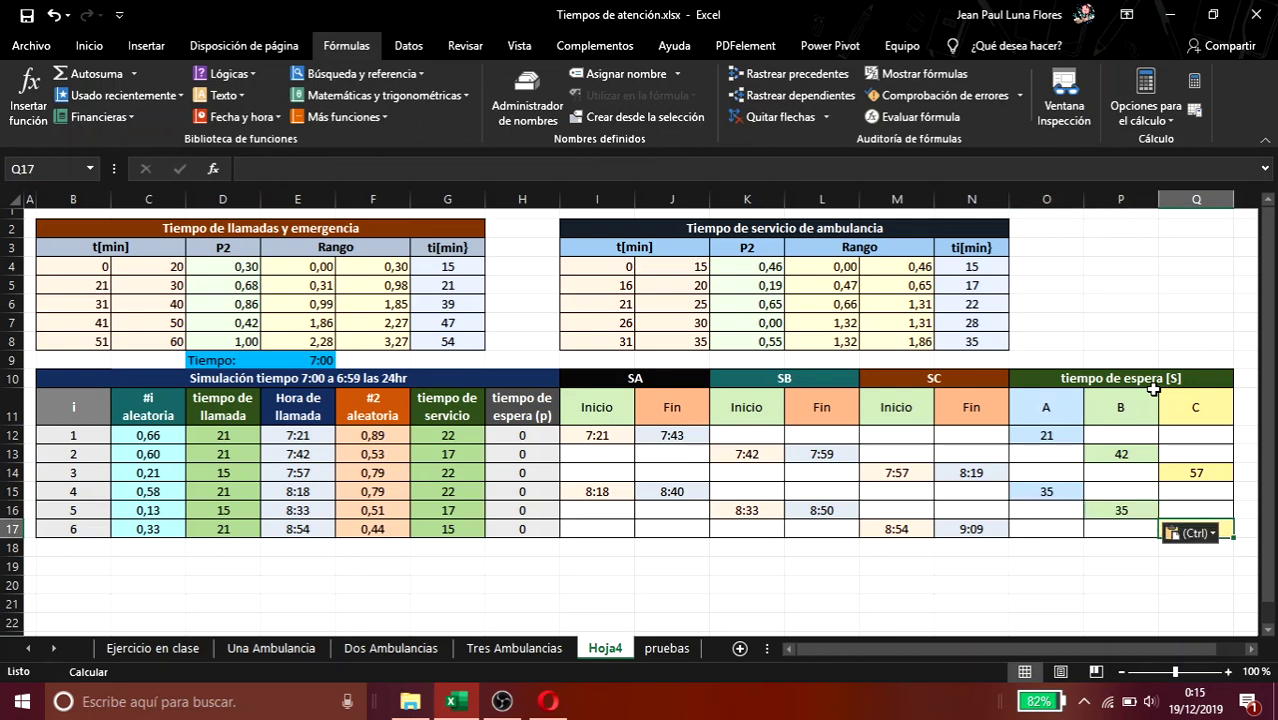
{"action": "key", "text": "ctrl+v"}
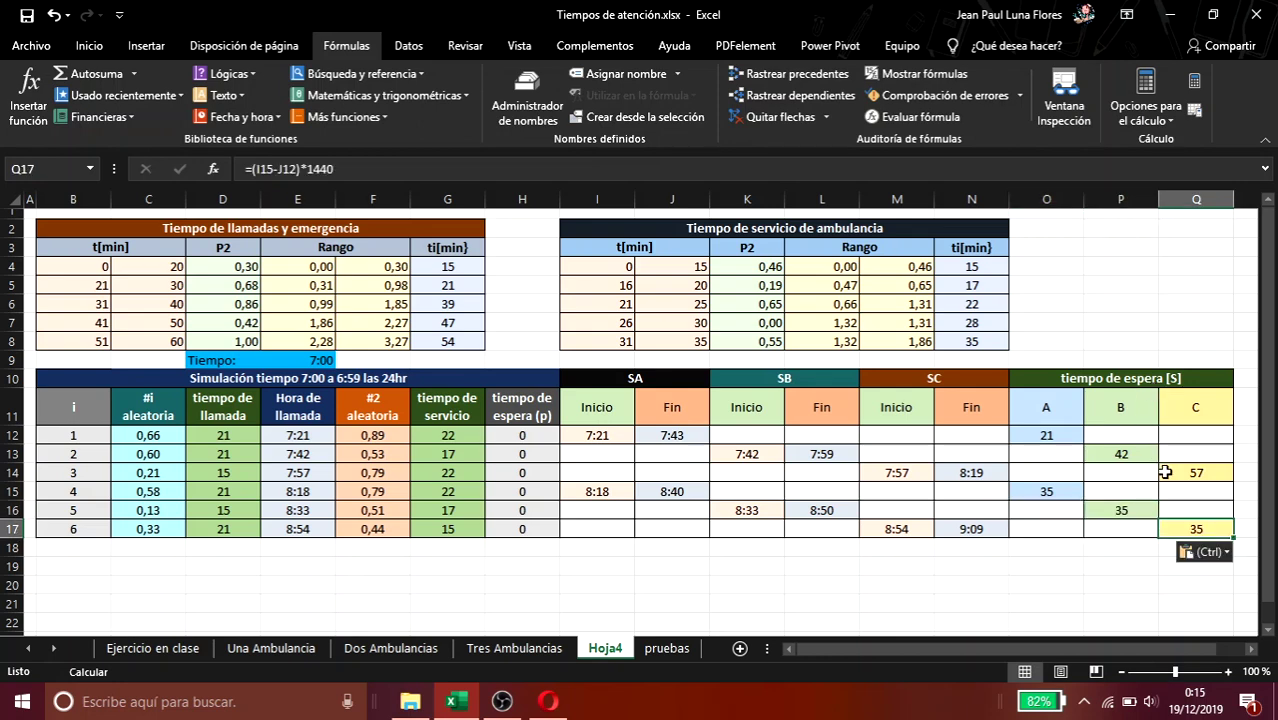
Step: Change the waiting-time formula in P16 to =(K16-L13)*1440 so it uses ambulance B's times
{"action": "left_click", "coordinate": [1119, 508]}
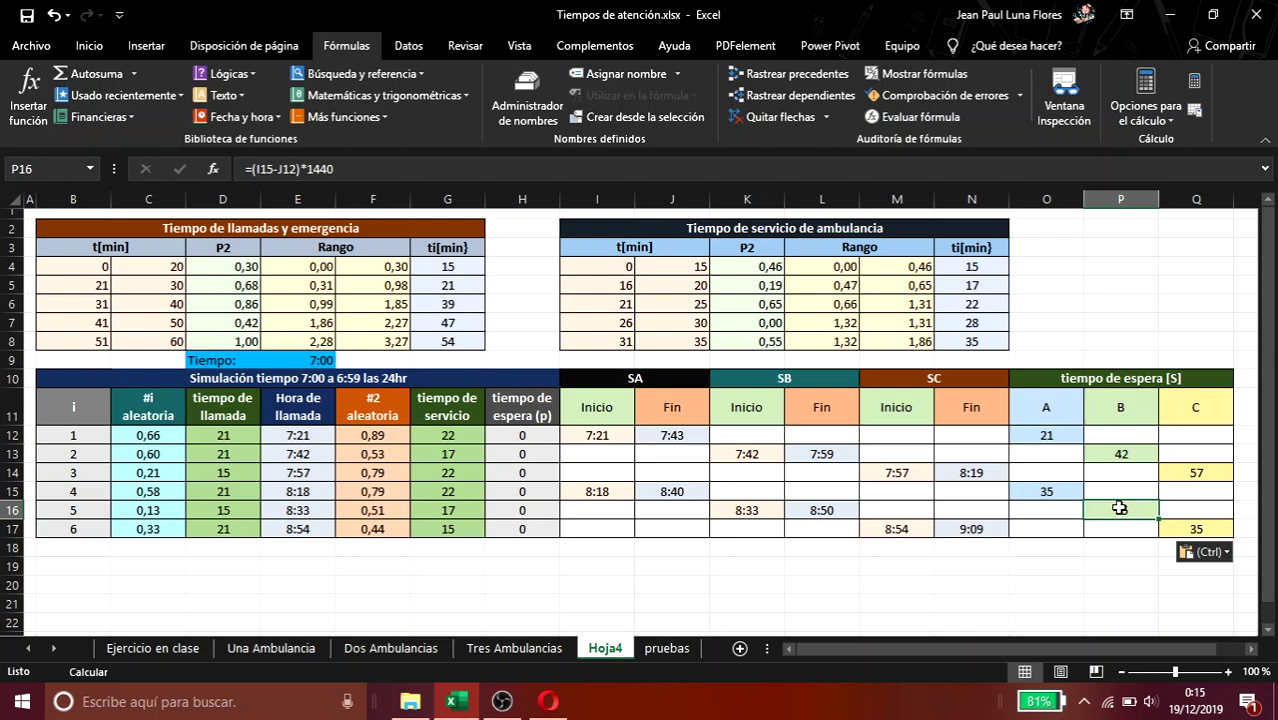
{"action": "left_click", "coordinate": [269, 172]}
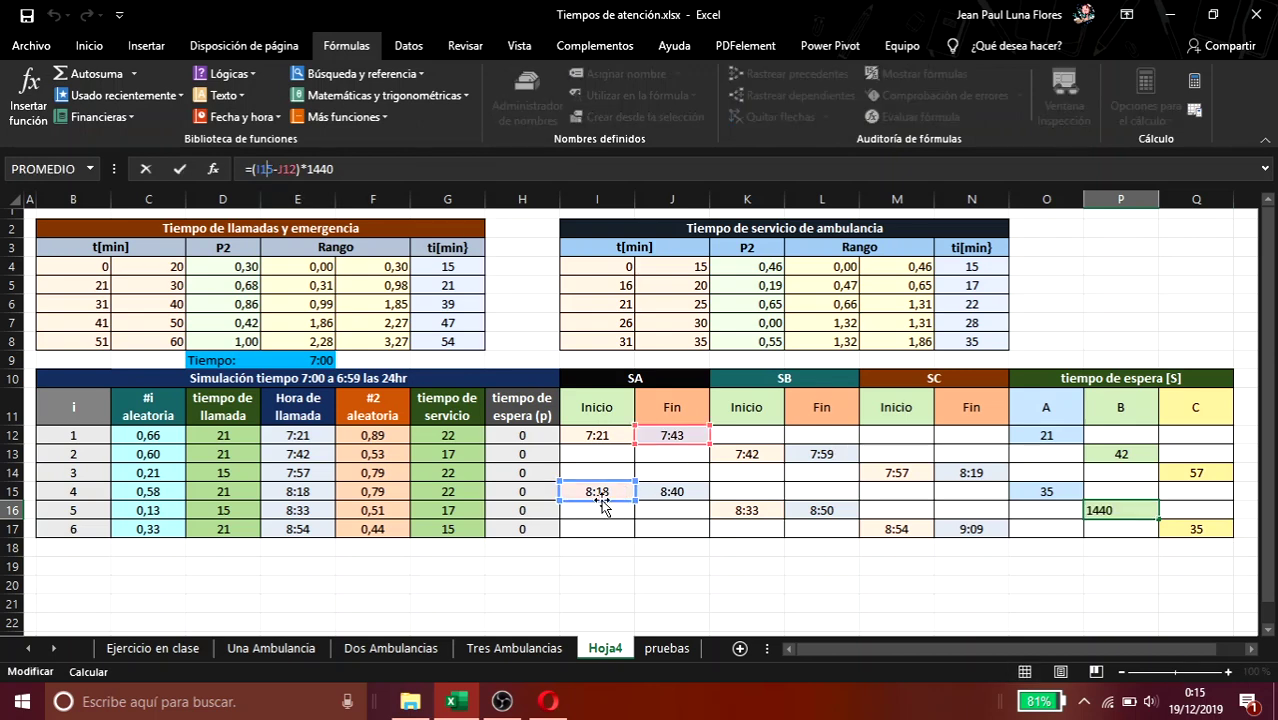
{"action": "left_click_drag", "start_coordinate": [606, 507], "coordinate": [757, 516]}
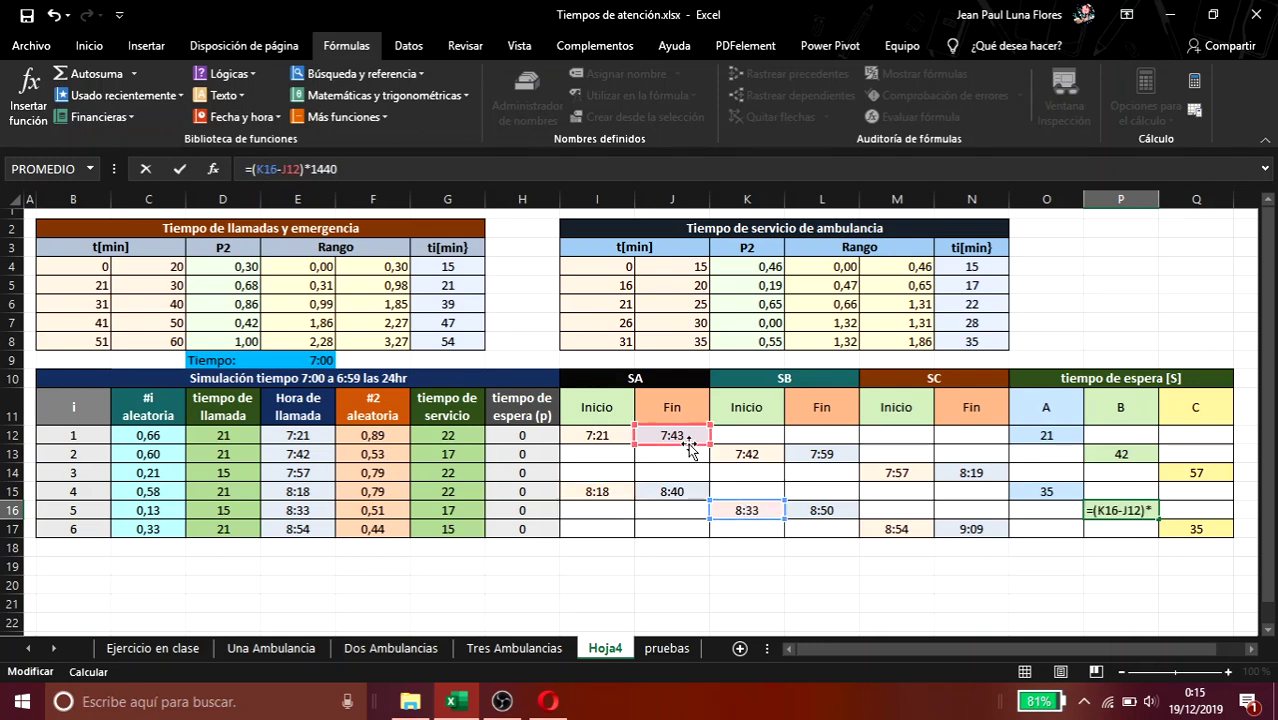
{"action": "left_click_drag", "start_coordinate": [690, 444], "coordinate": [822, 450]}
{"action": "key", "text": "Return"}
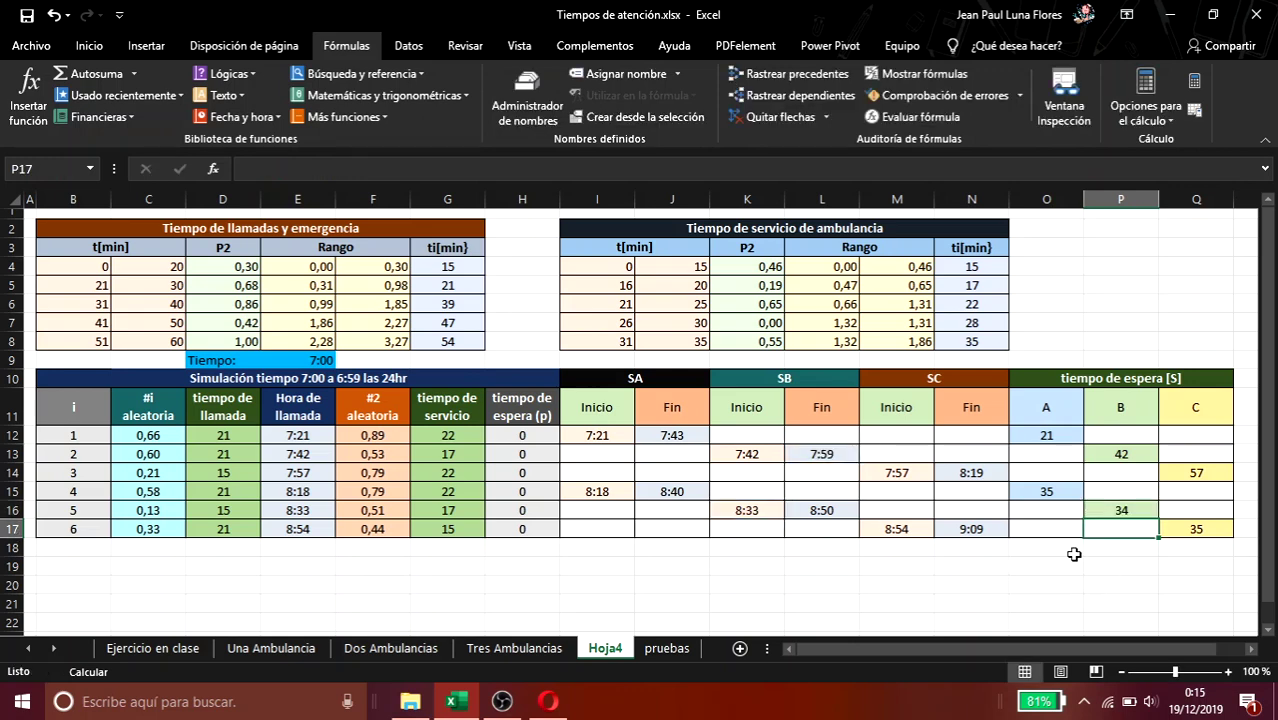
Step: Change the waiting-time formula in Q17 to =(M17-N14)*1440 so it uses ambulance C's times
{"action": "left_click", "coordinate": [1174, 527]}
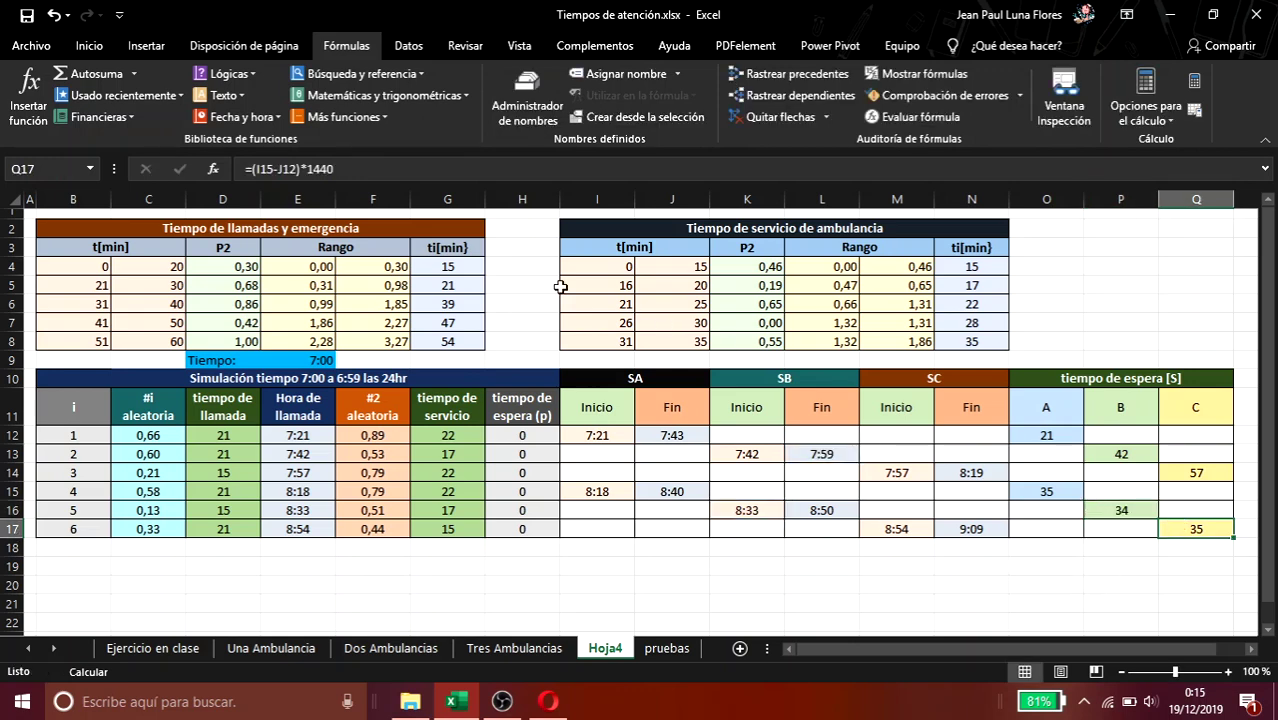
{"action": "left_click", "coordinate": [289, 170]}
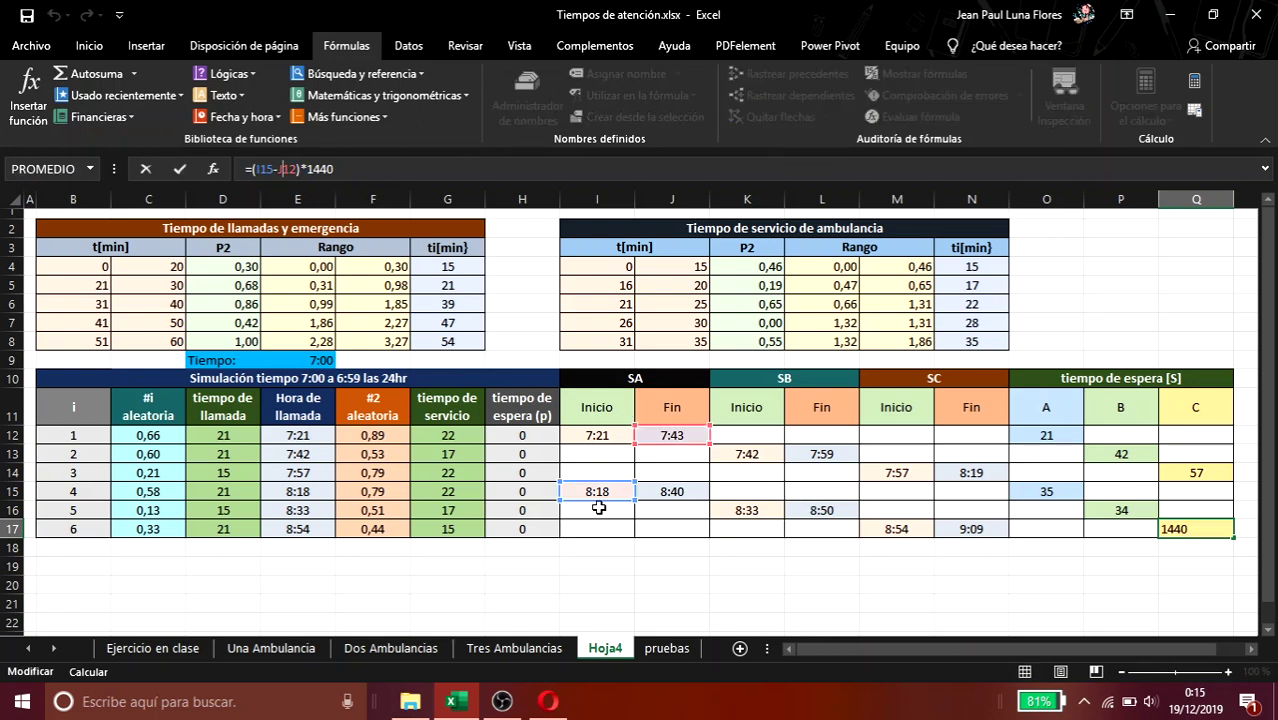
{"action": "left_click_drag", "start_coordinate": [604, 500], "coordinate": [890, 528]}
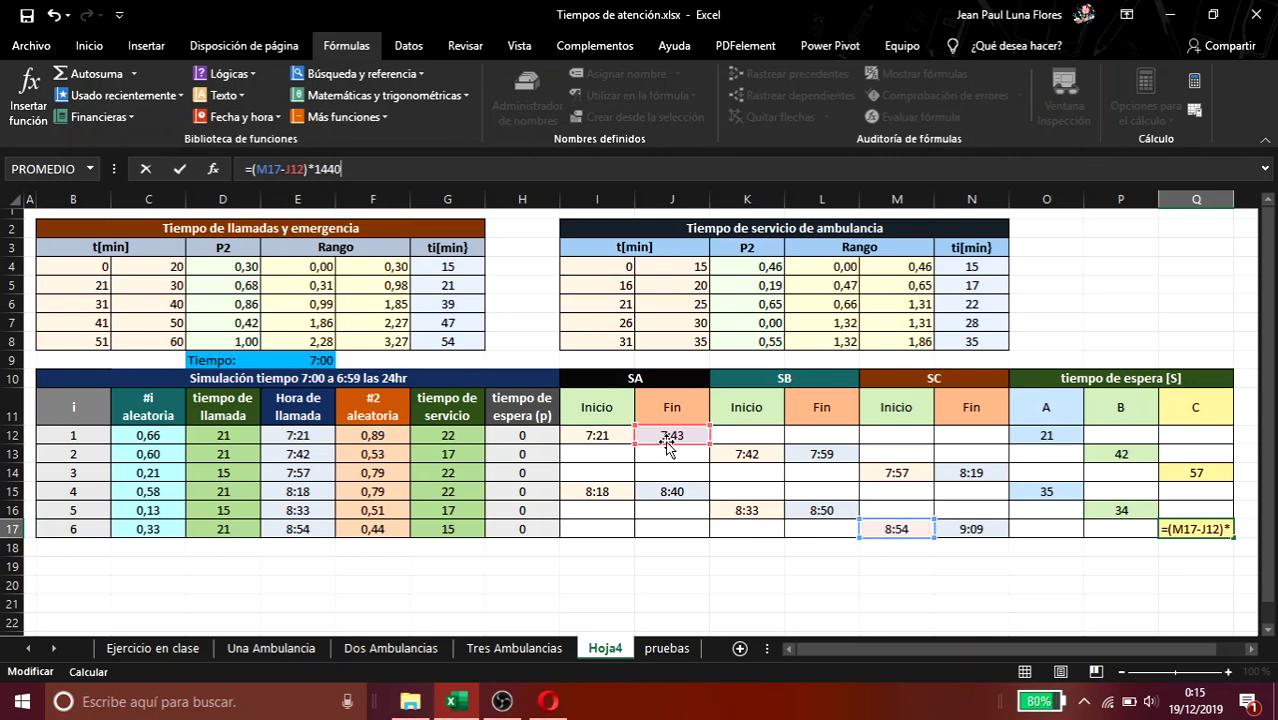
{"action": "left_click_drag", "start_coordinate": [666, 449], "coordinate": [965, 475]}
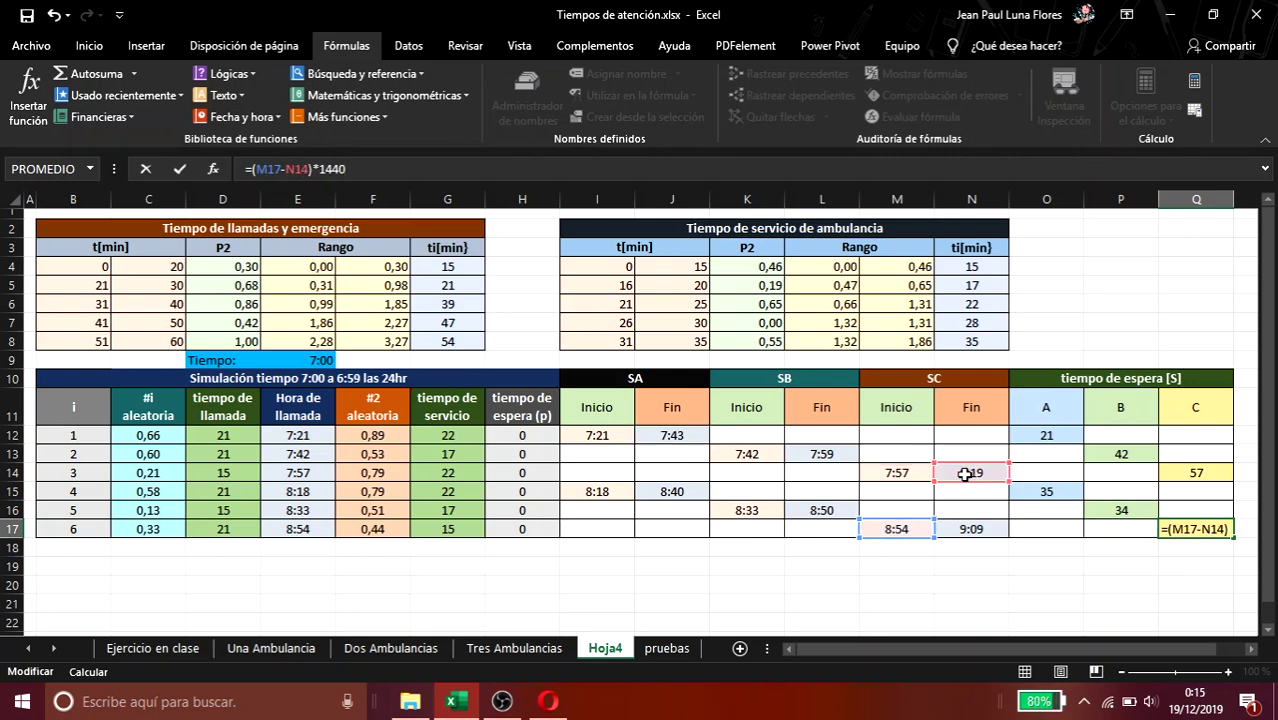
{"action": "key", "text": "Return"}
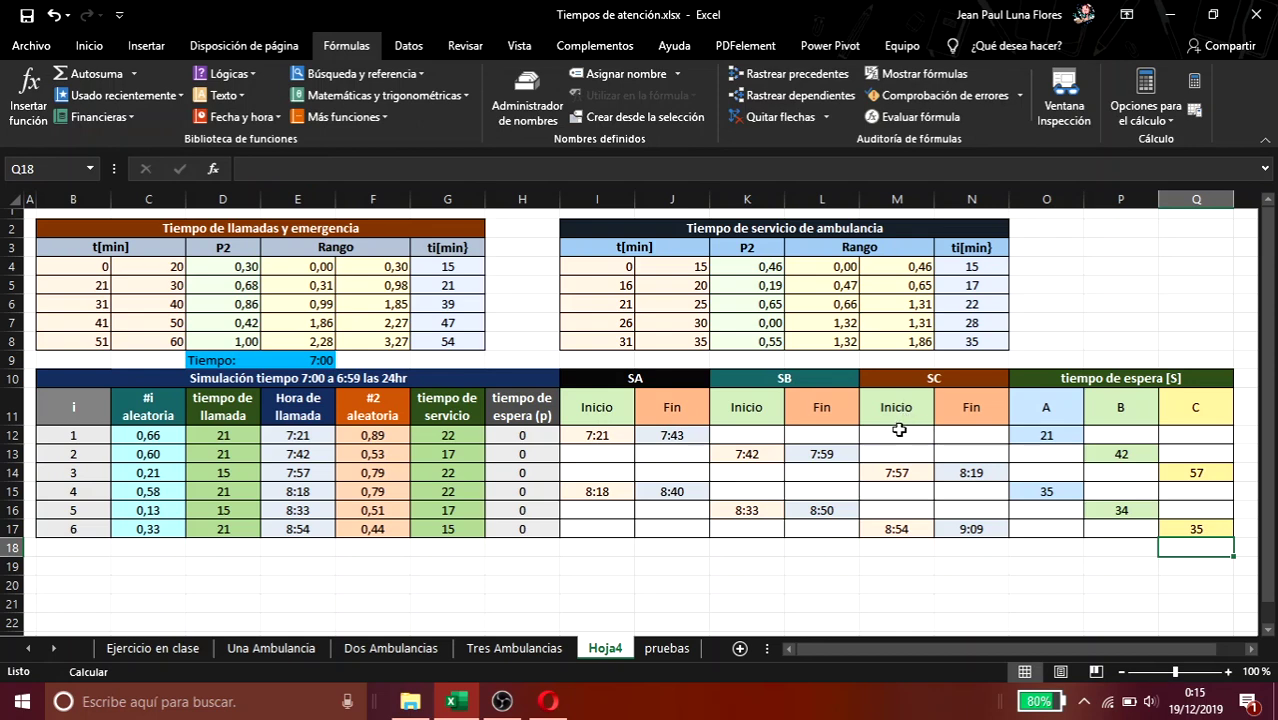